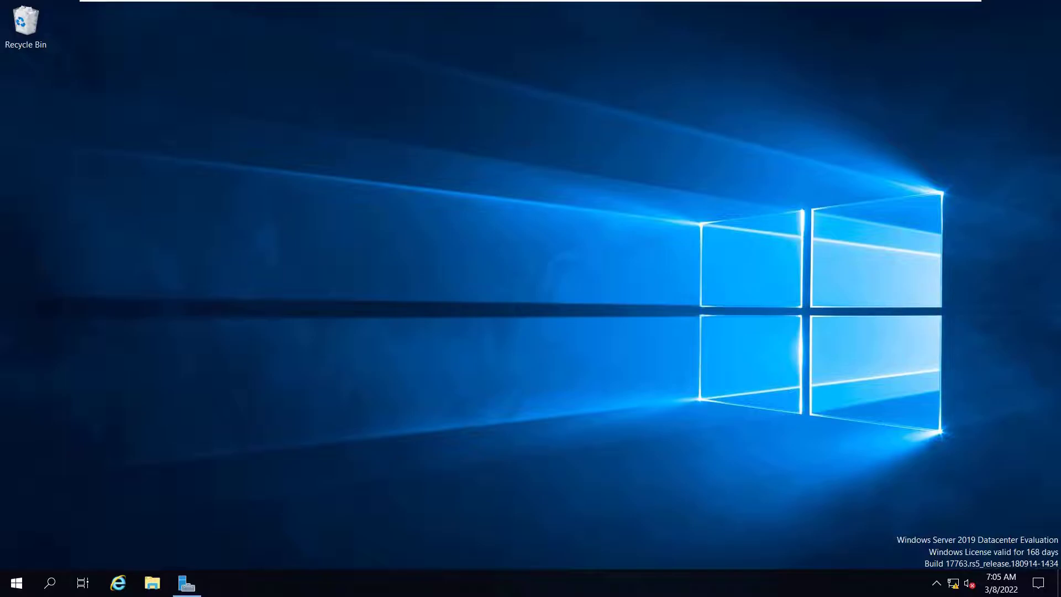
Open Active Directory Users and Computers from Server Manager and expand the noornetworks.com domain.
left_click(187, 583)
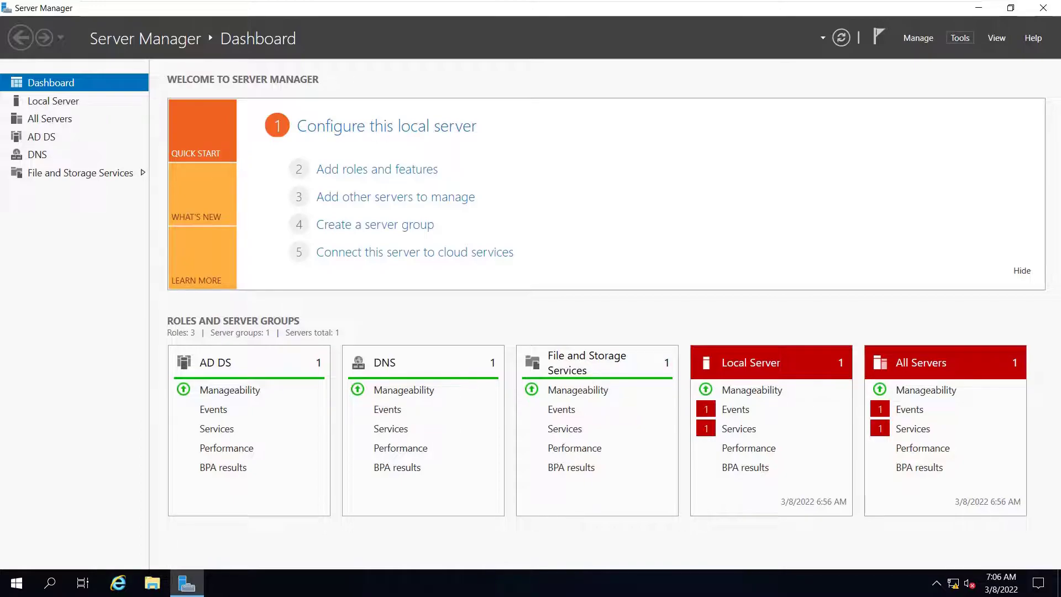
left_click(960, 37)
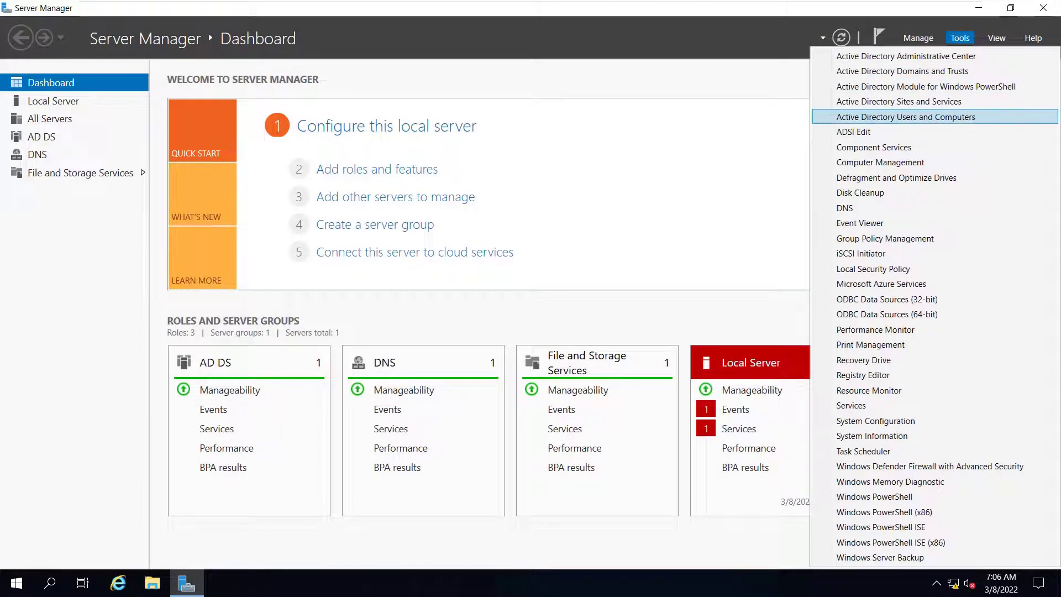
left_click(905, 117)
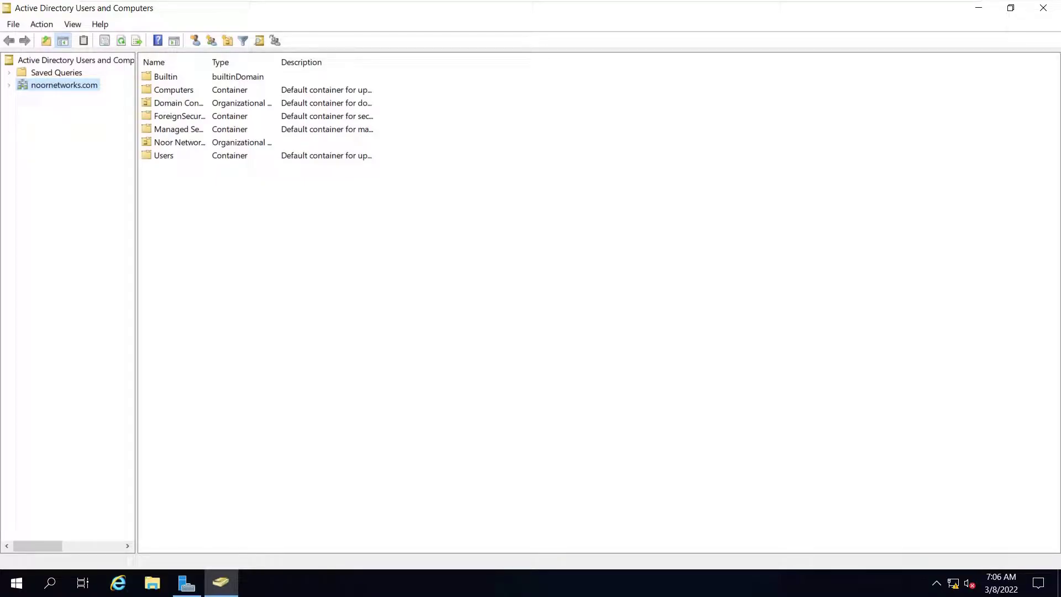
left_click(9, 85)
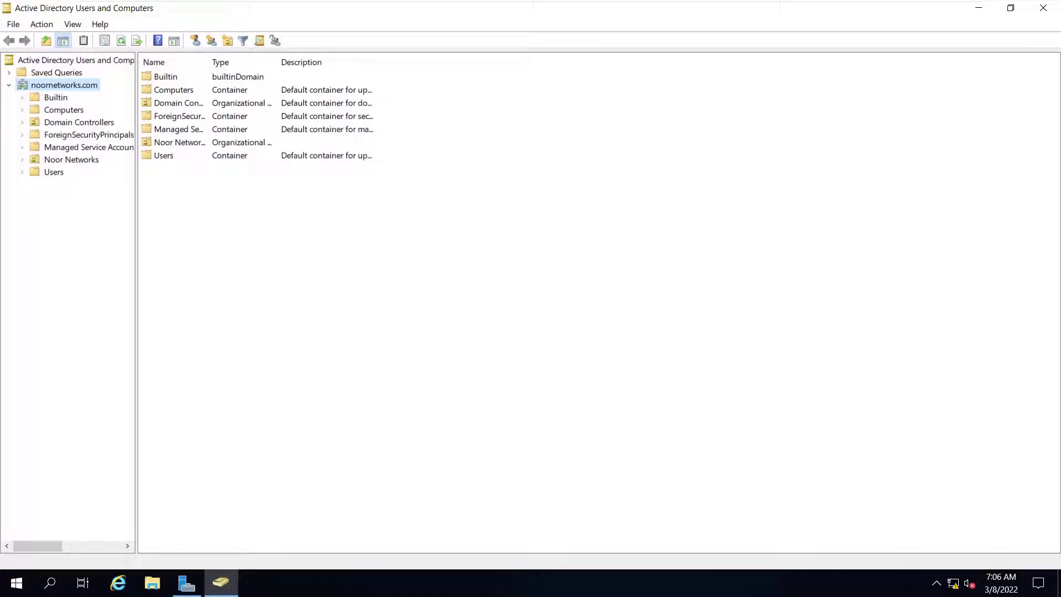
Try to delete the Noor Networks organizational unit from the noornetworks.com domain.
left_click(71, 160)
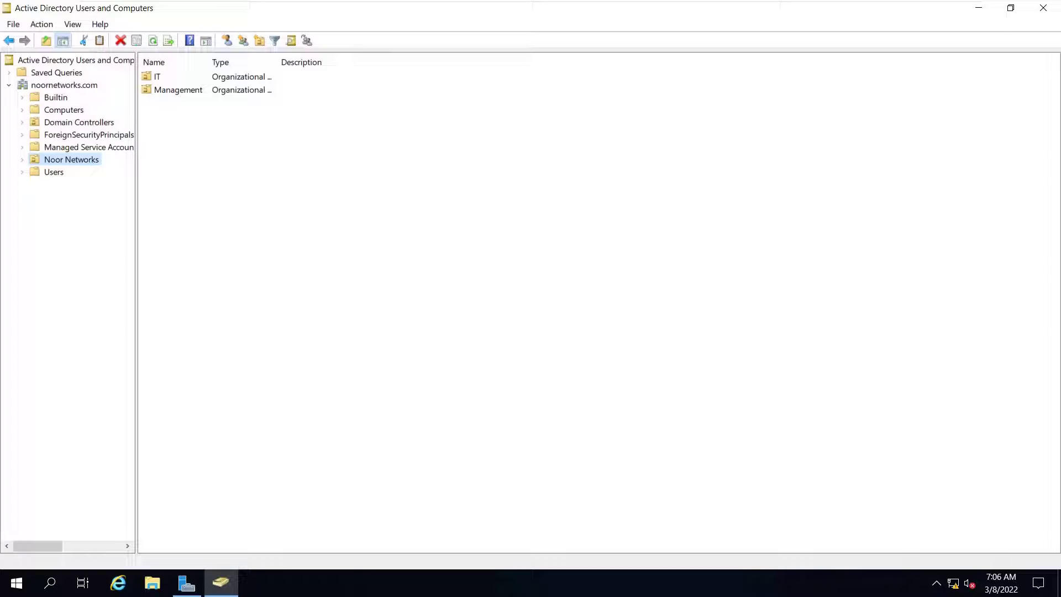
right_click(61, 160)
left_click(88, 290)
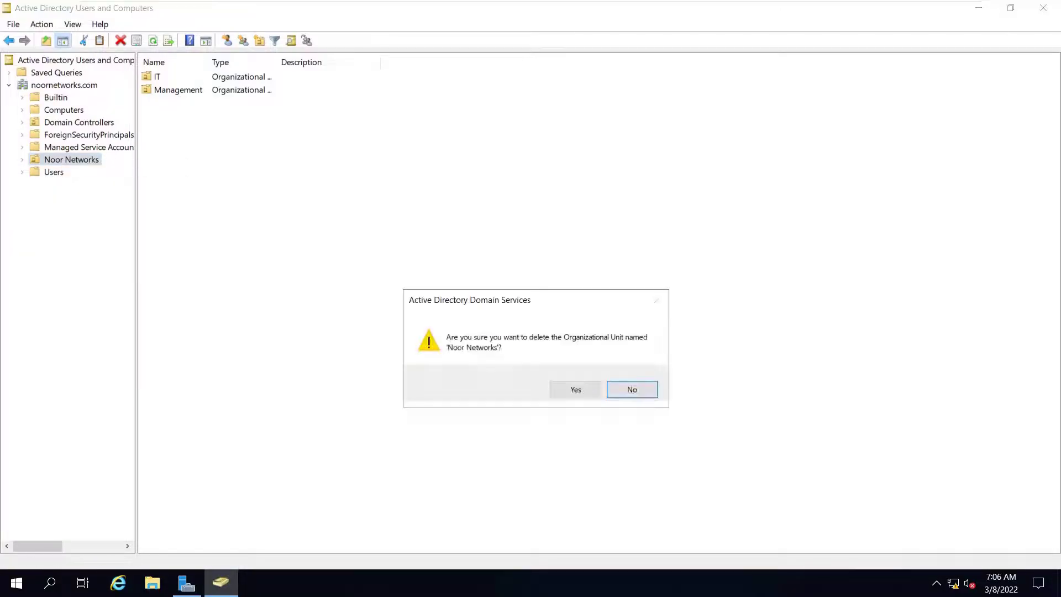
left_click(575, 389)
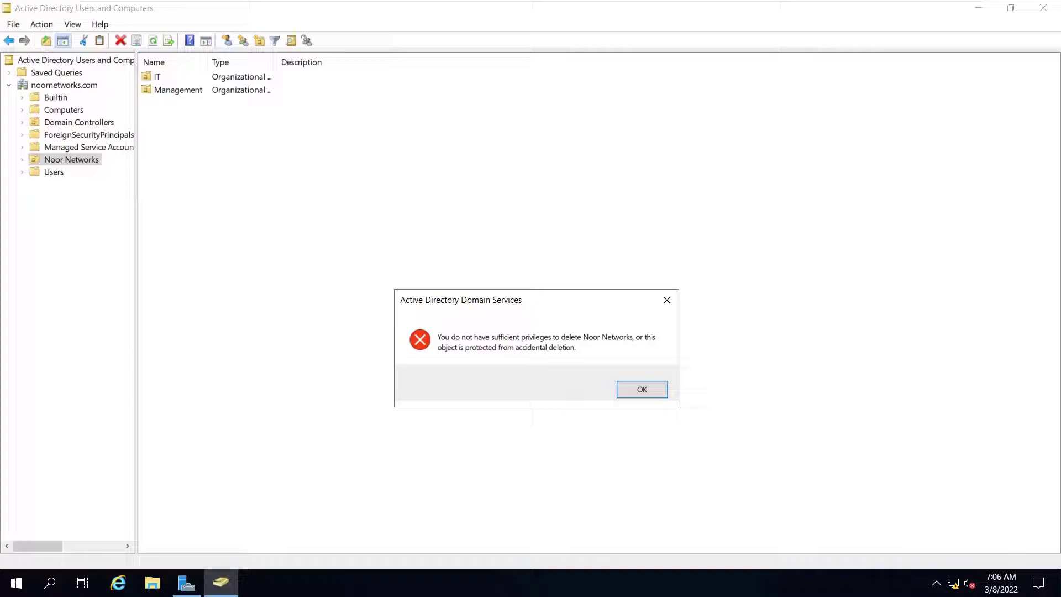
key("Return")
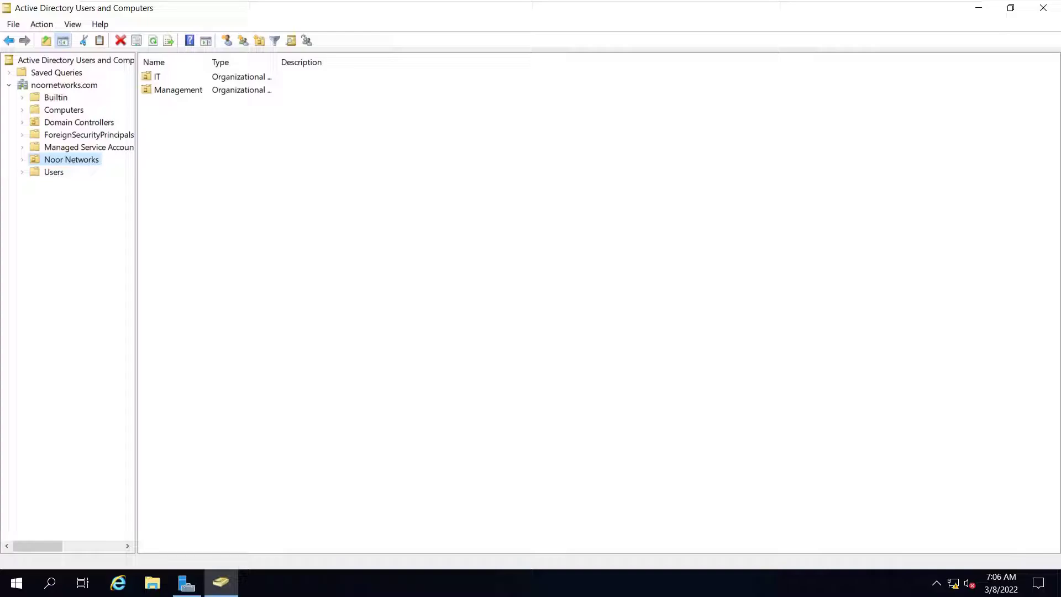
Create an organizational unit named Test directly under noornetworks.com, with protection from accidental deletion enabled.
left_click(64, 84)
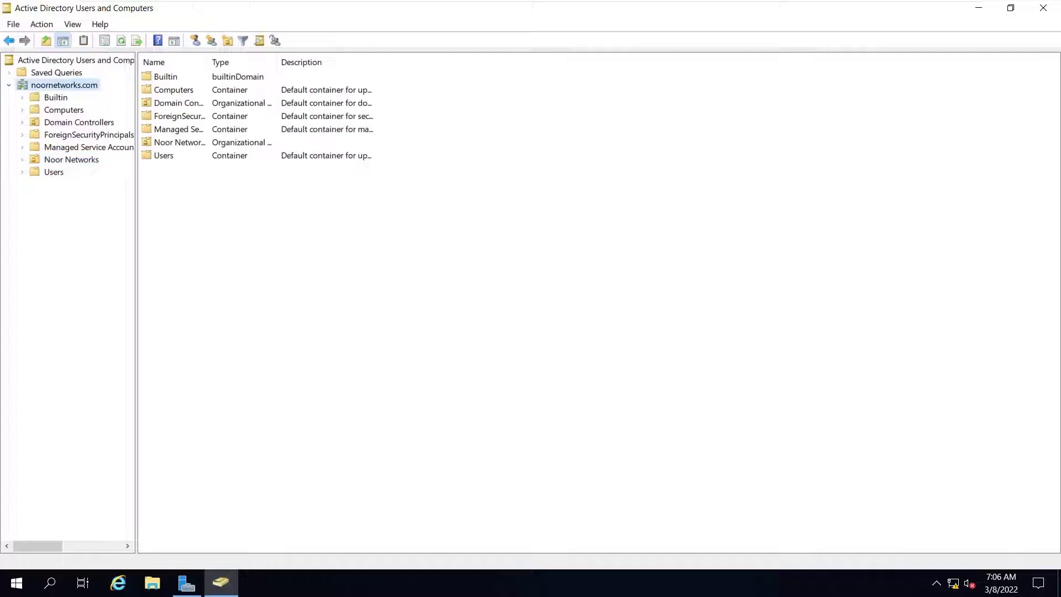
right_click(83, 87)
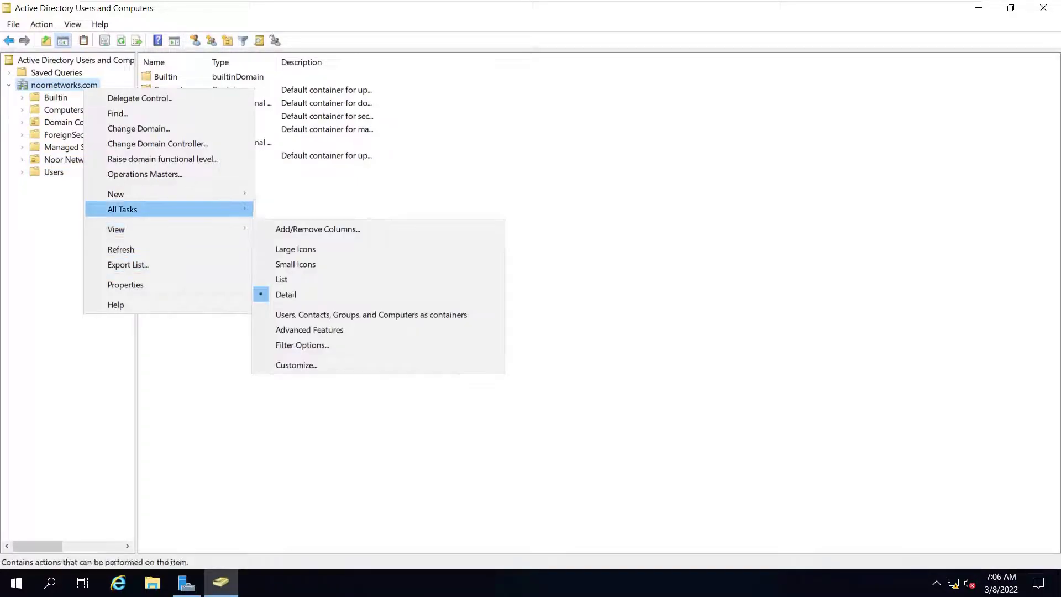
mouse_move(168, 194)
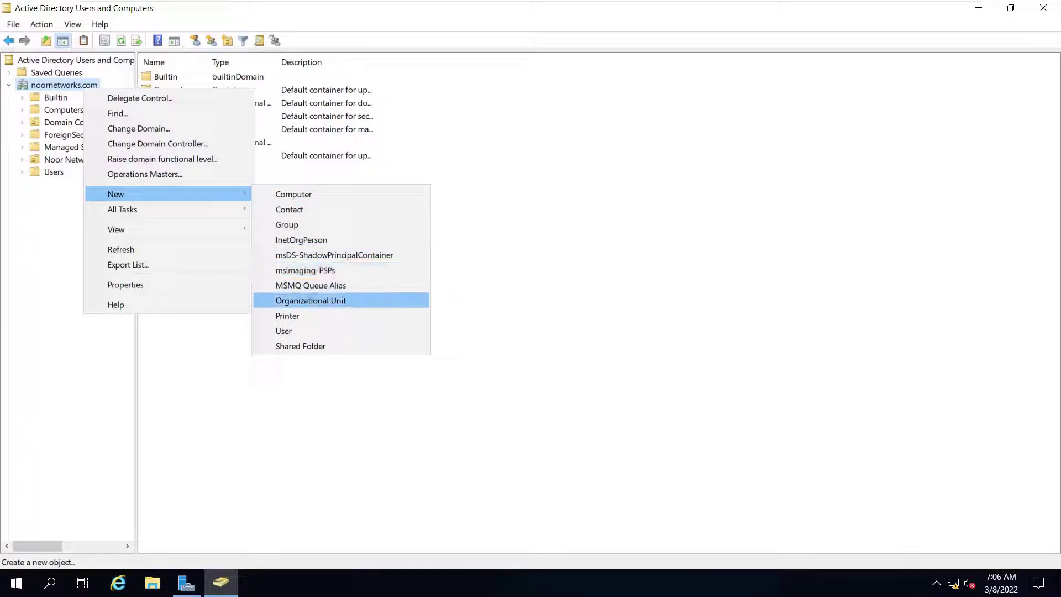
left_click(310, 300)
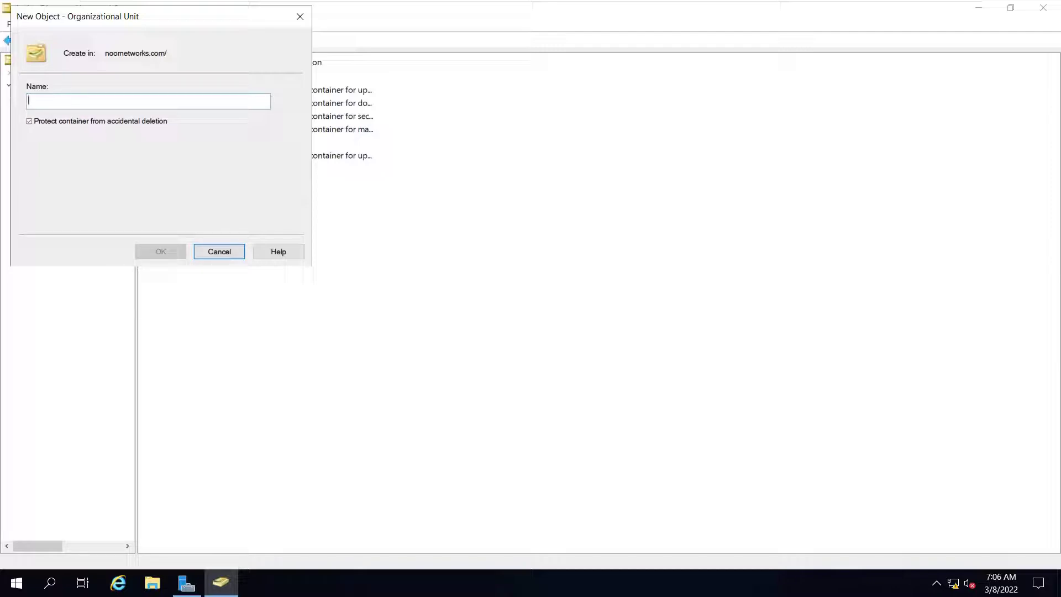
left_click_drag(205, 15, 497, 39)
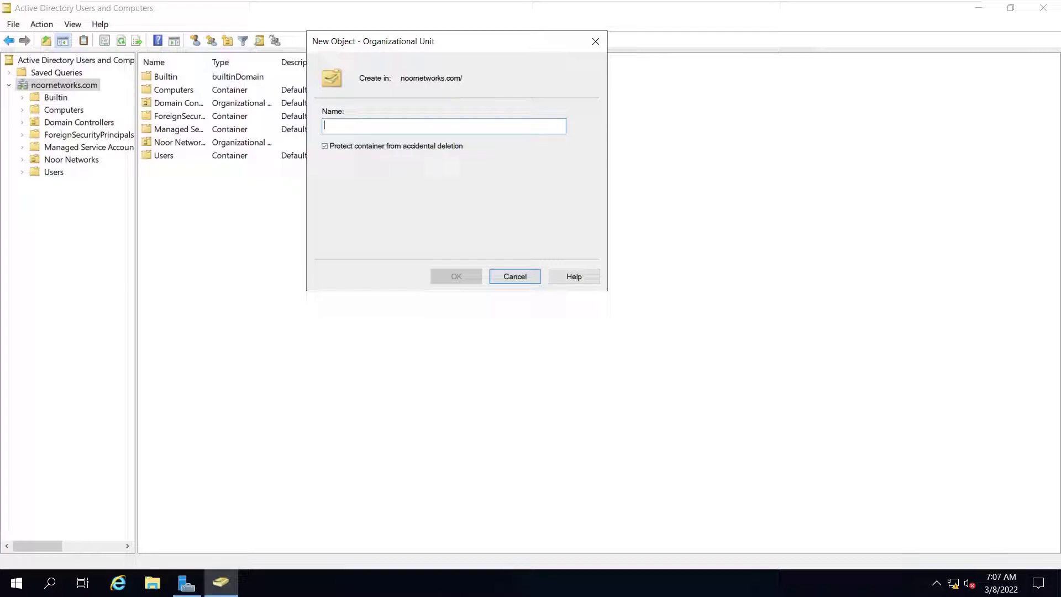
type("Test")
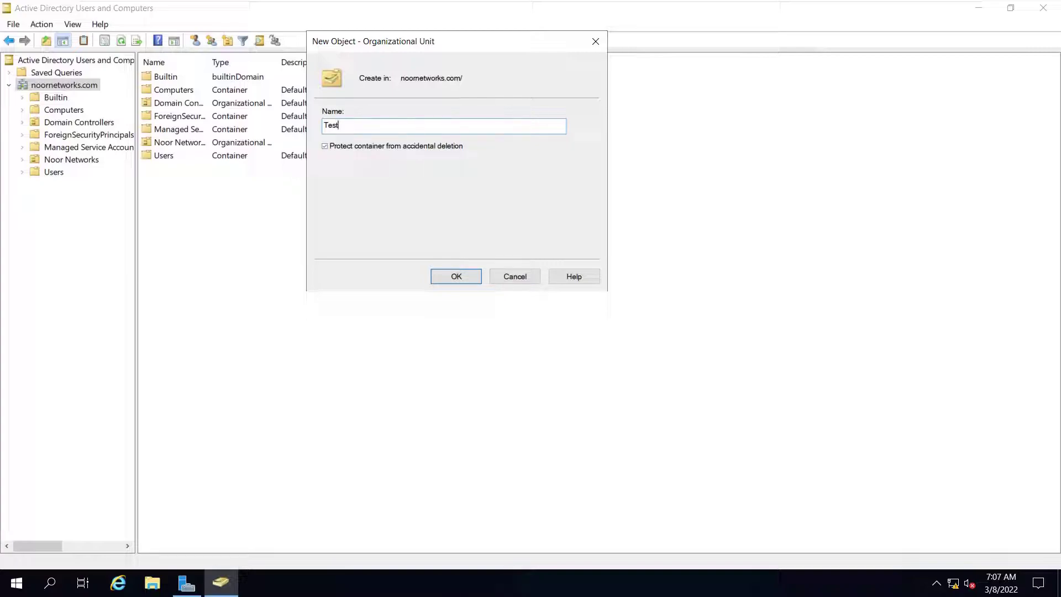
key("Return")
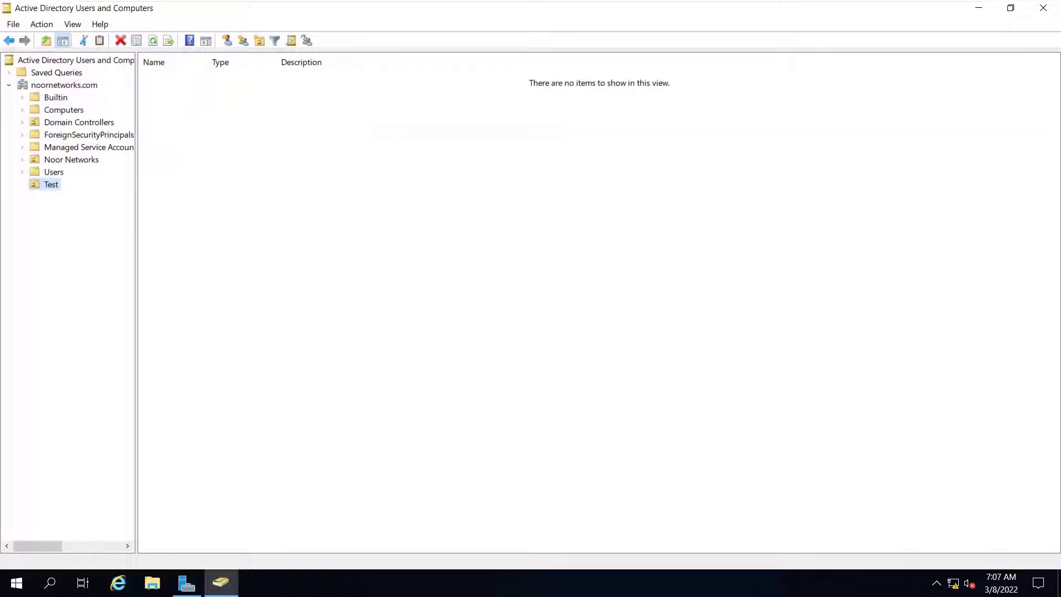
Try to delete the Test organizational unit while its accidental deletion protection is on.
right_click(53, 185)
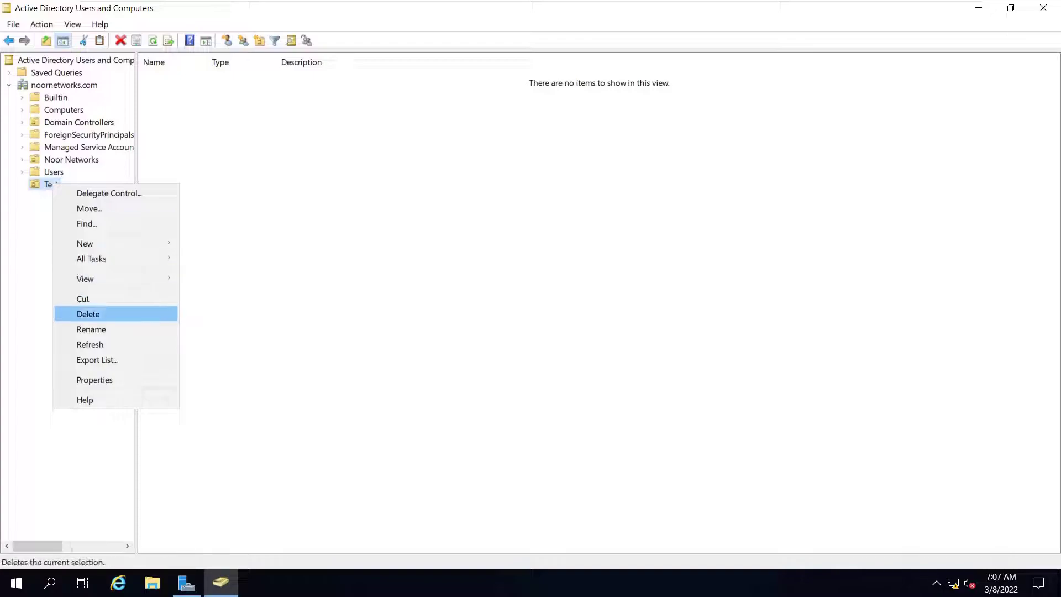
left_click(88, 313)
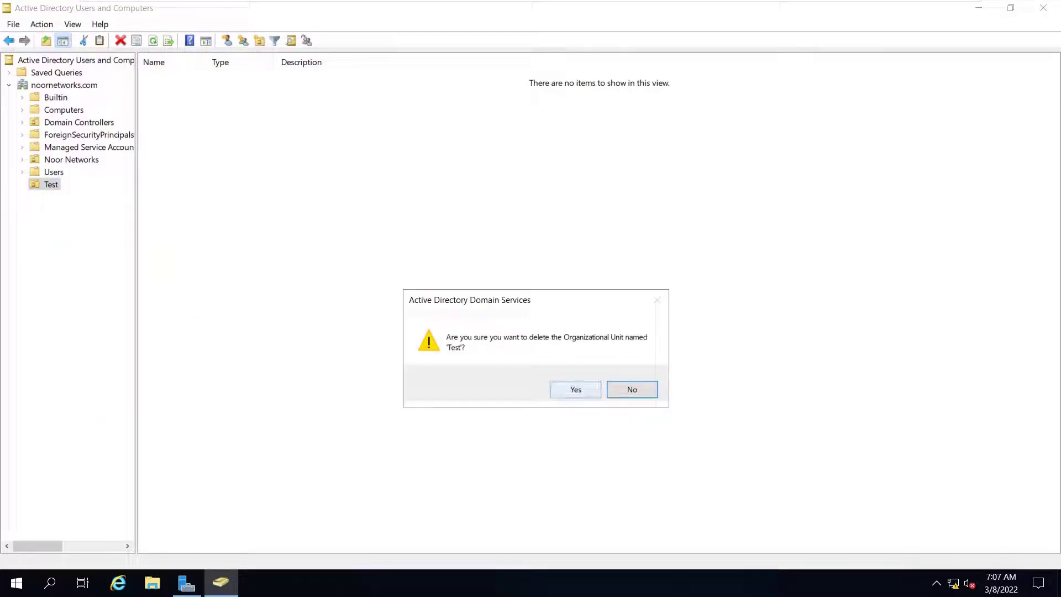
left_click(576, 389)
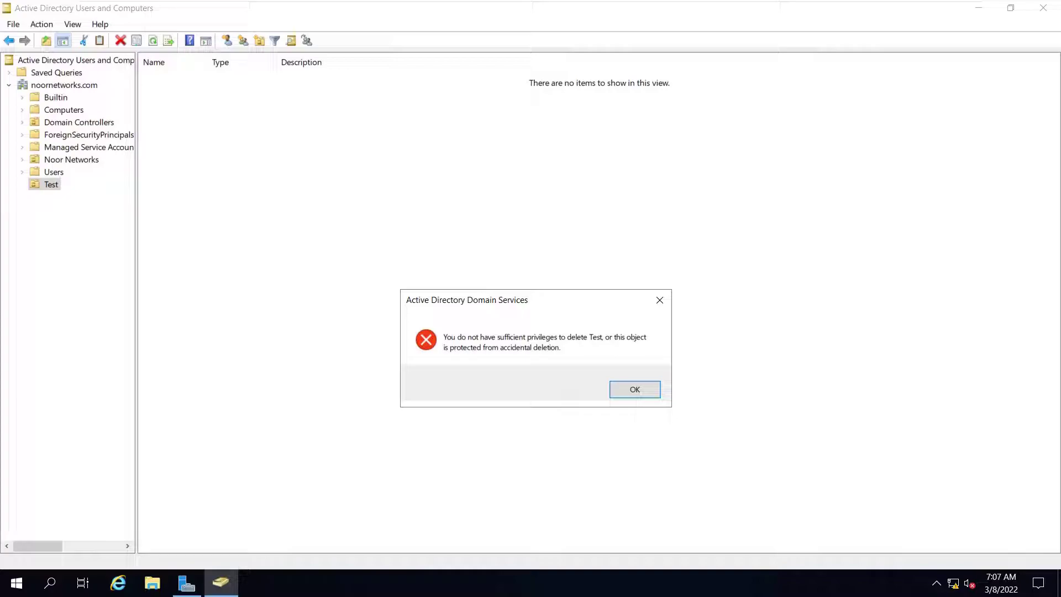
left_click(660, 300)
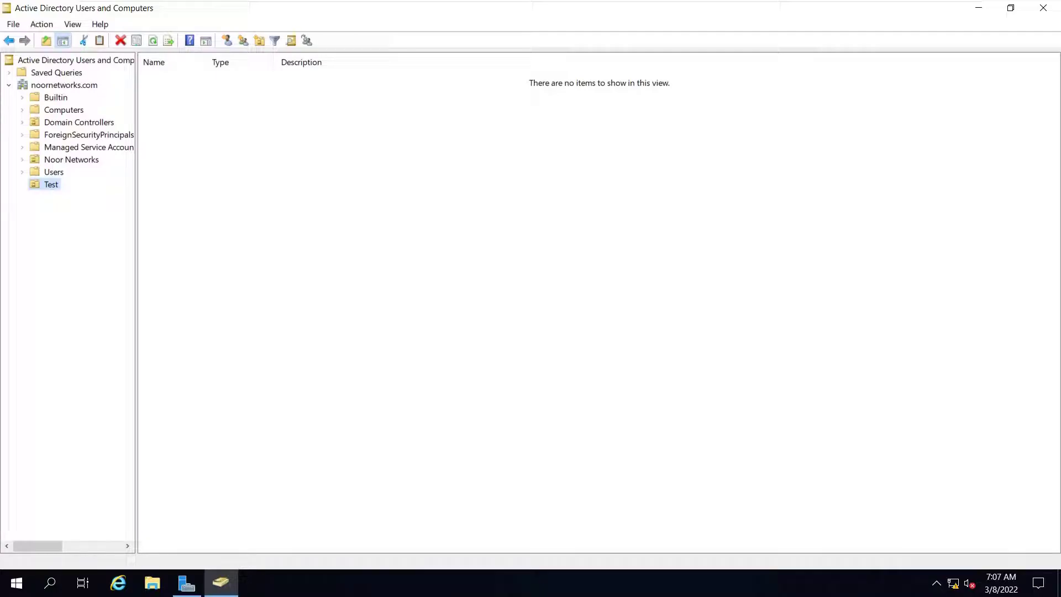
Look through the Test organizational unit's properties for a deletion protection setting, and close them without changes.
right_click(50, 185)
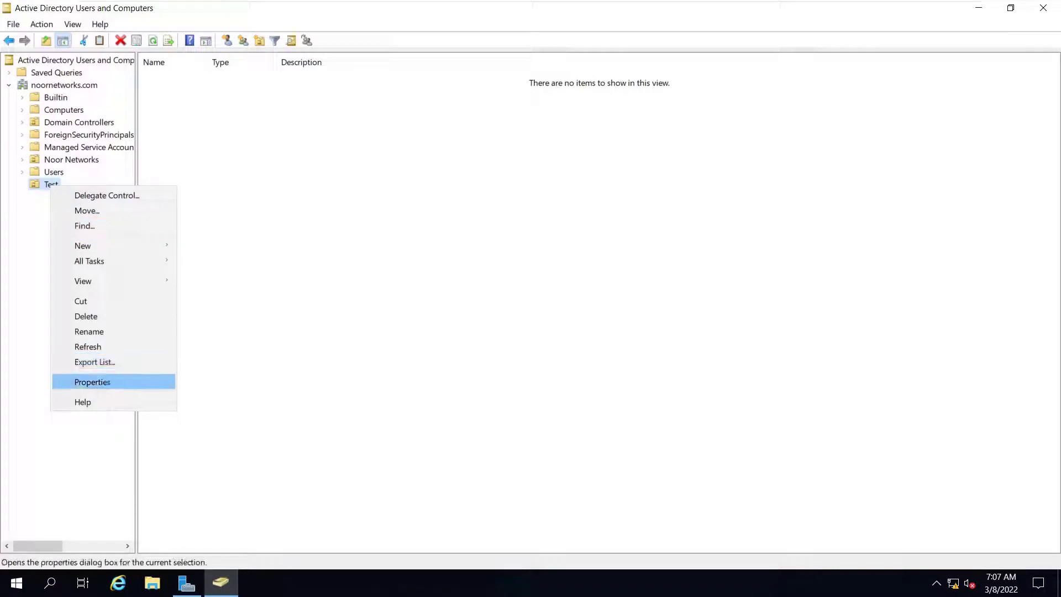
key("Return")
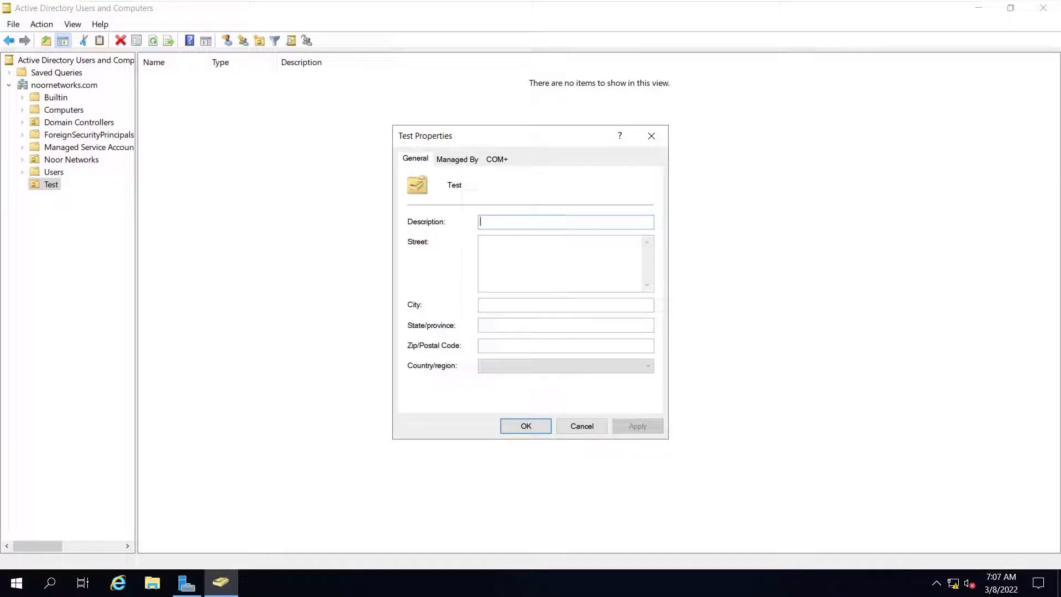
key("ctrl+Tab")
key("ctrl+Tab")
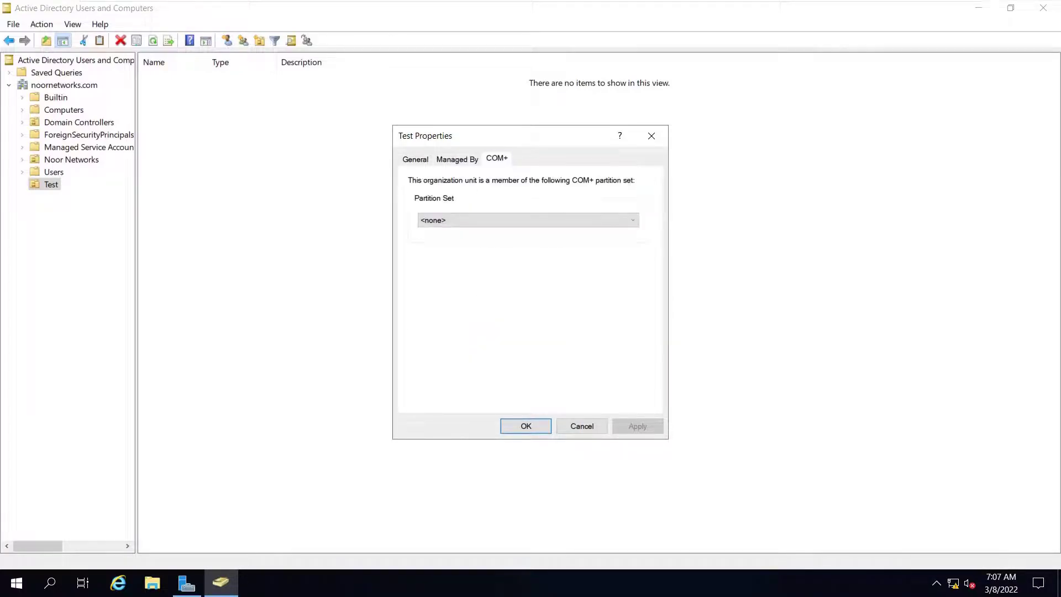
key("ctrl+Tab")
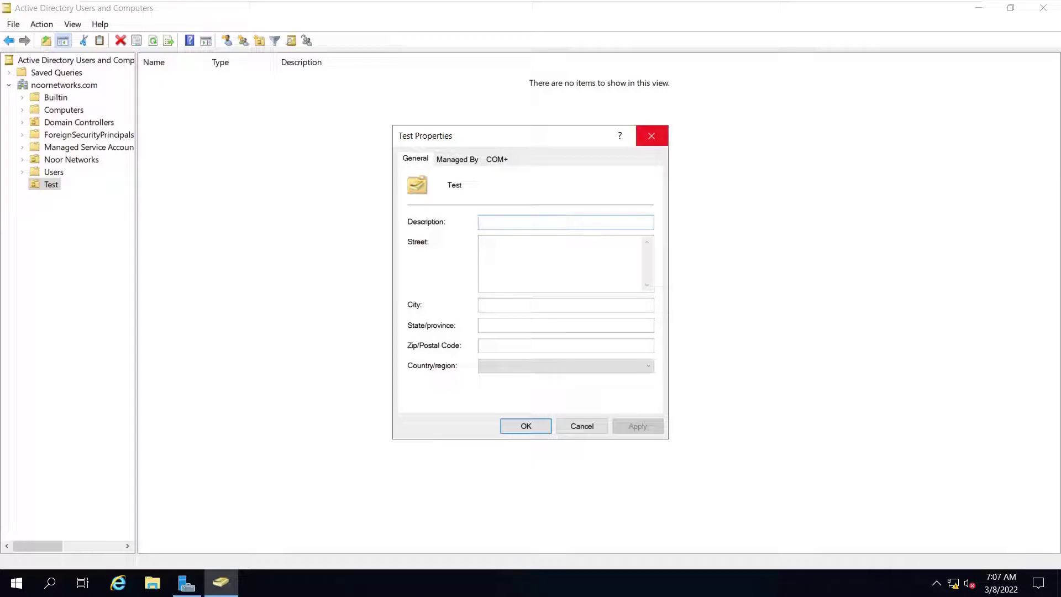
left_click(652, 136)
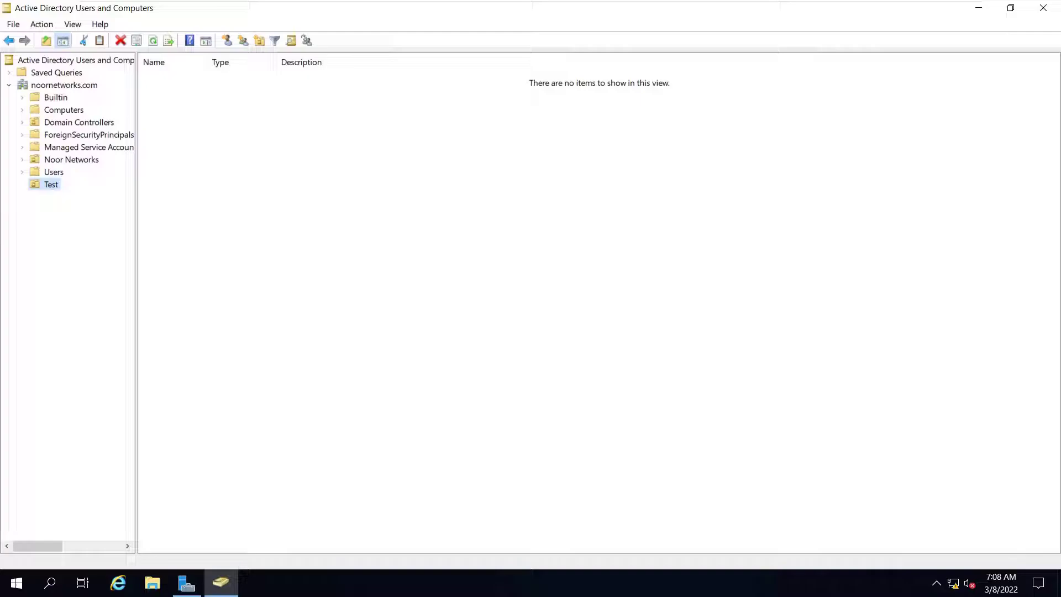
Enable the Advanced Features view for the directory console.
right_click(56, 183)
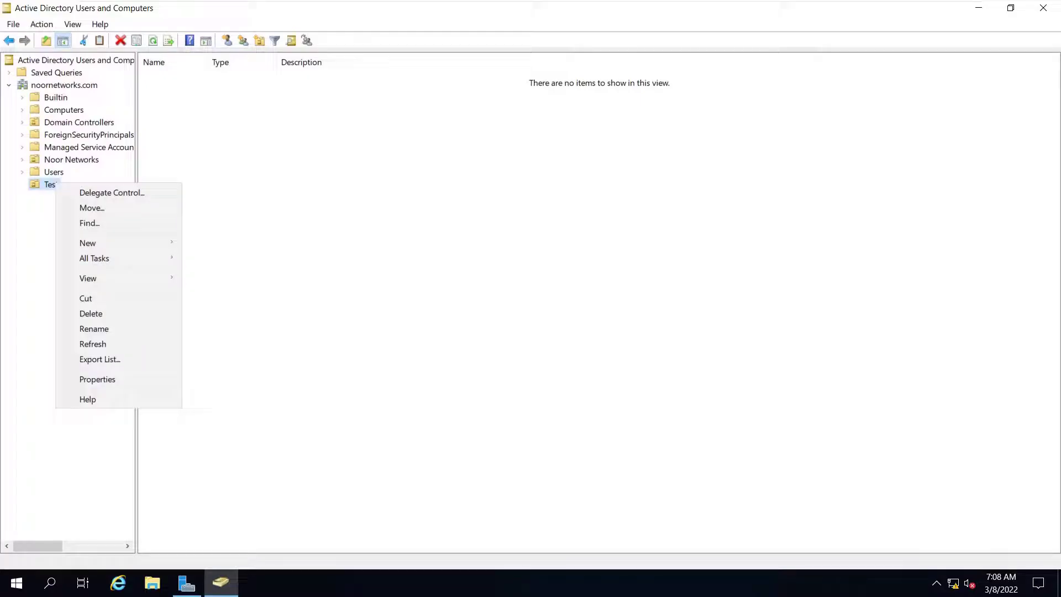
mouse_move(118, 278)
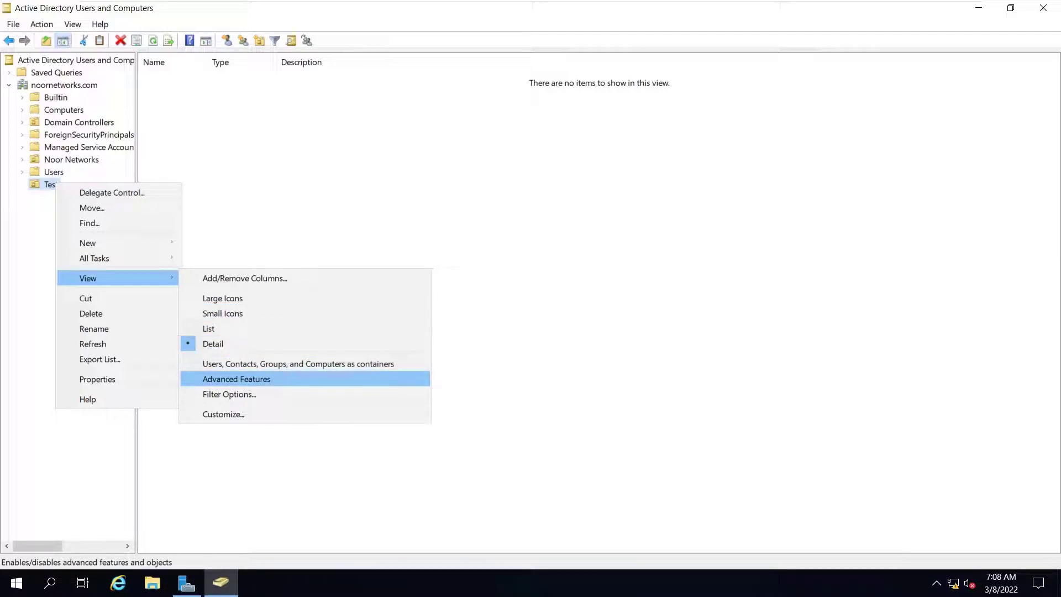
left_click(236, 378)
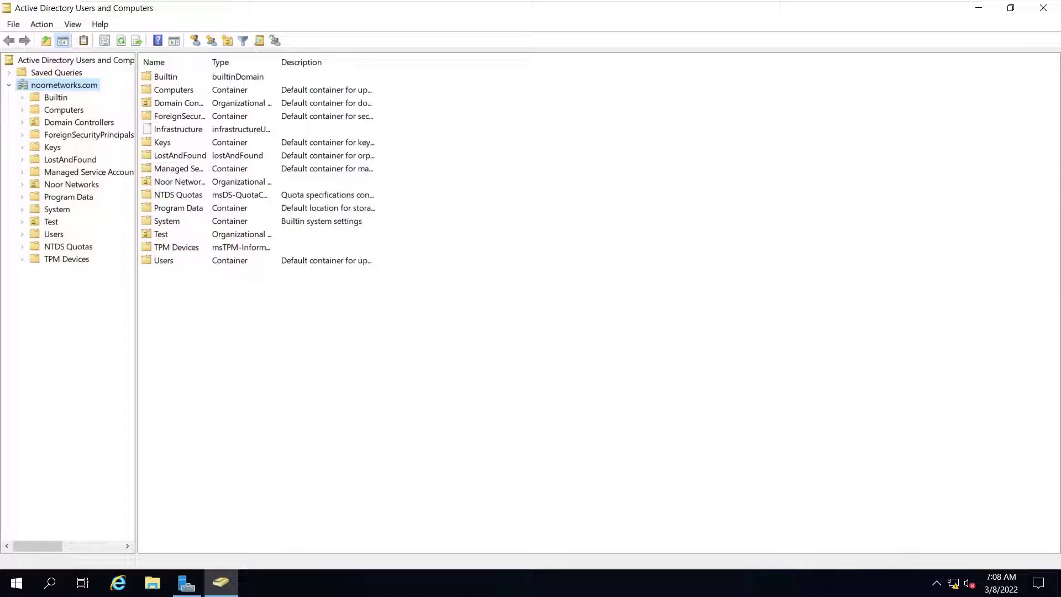
Turn off protection from accidental deletion in the Test organizational unit's object properties and apply the change.
left_click(50, 222)
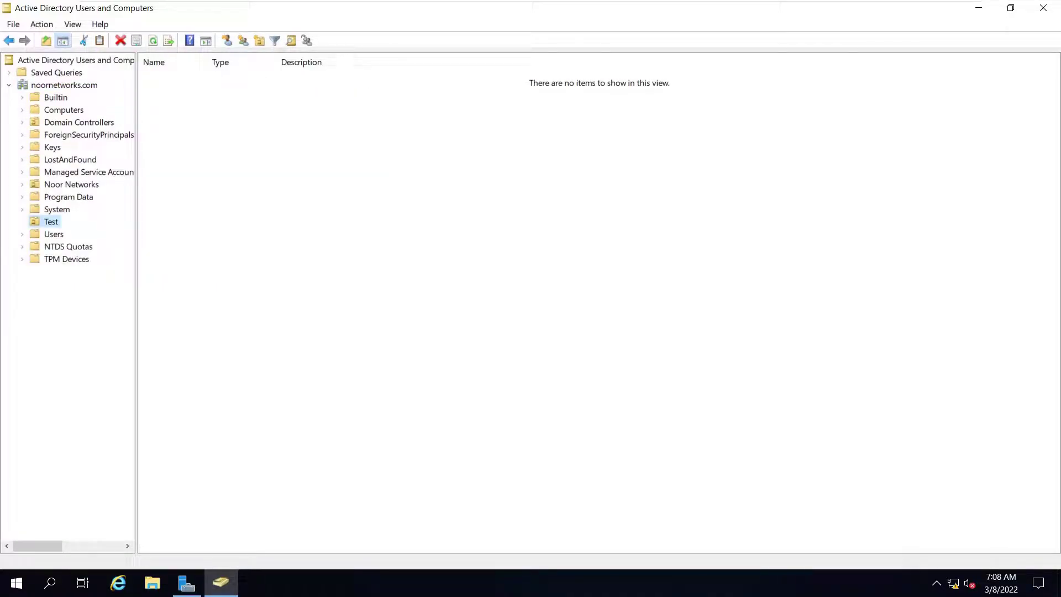
right_click(52, 221)
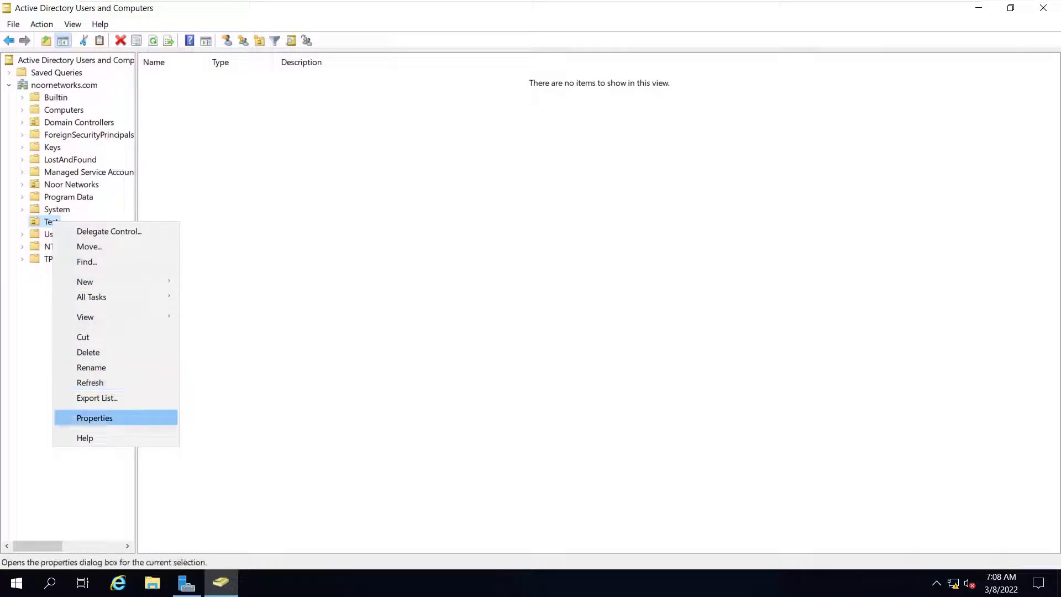
left_click(94, 418)
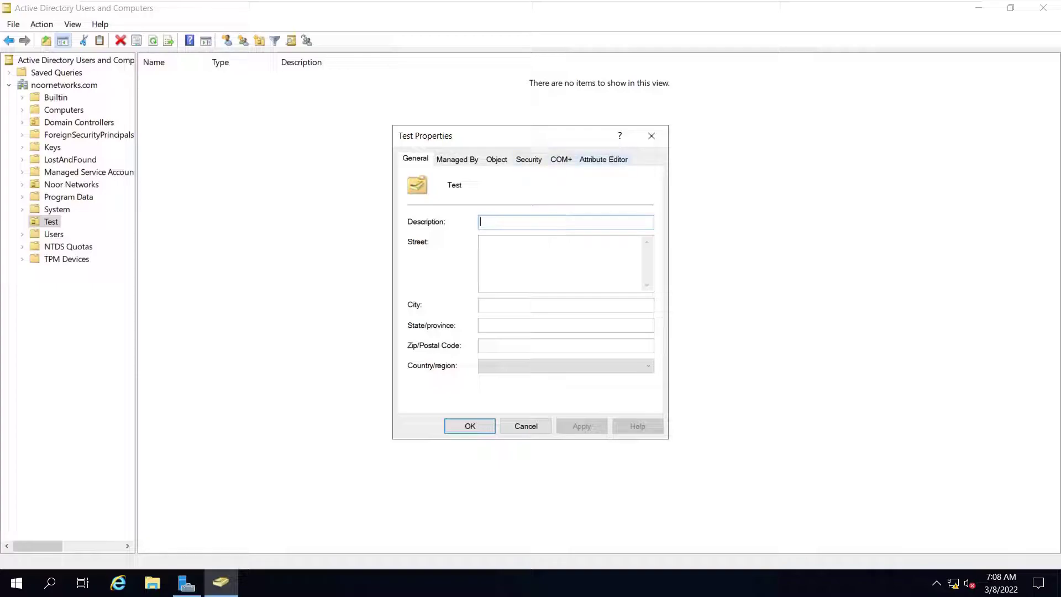
left_click(496, 159)
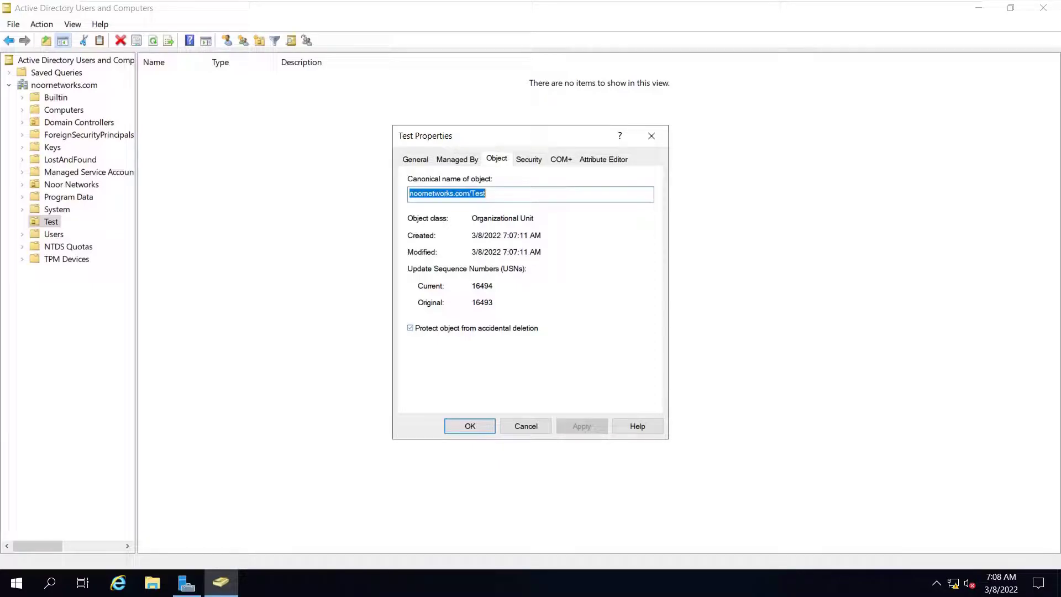
left_click(410, 328)
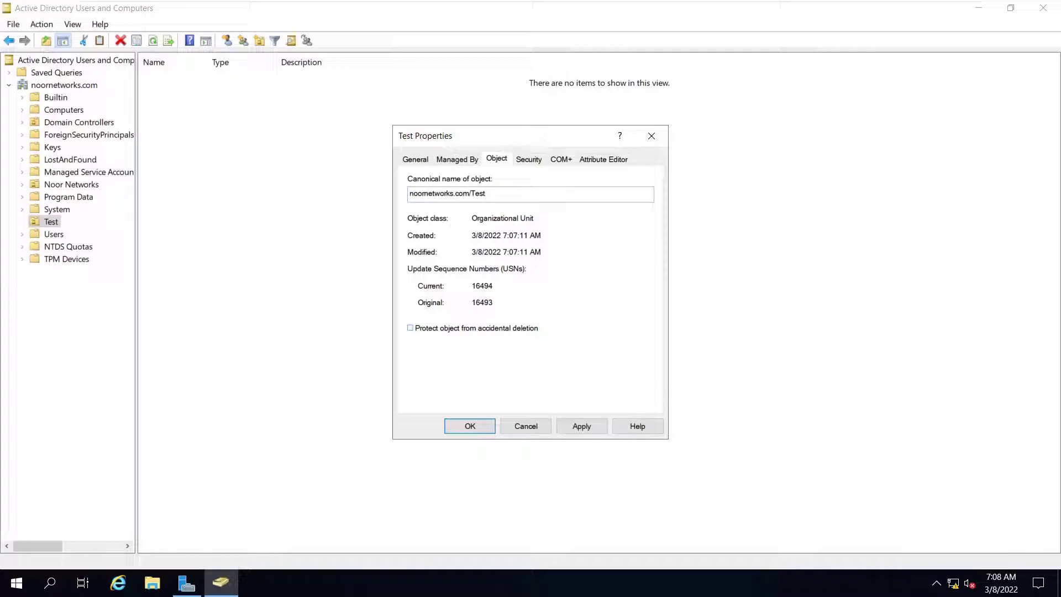
left_click(582, 426)
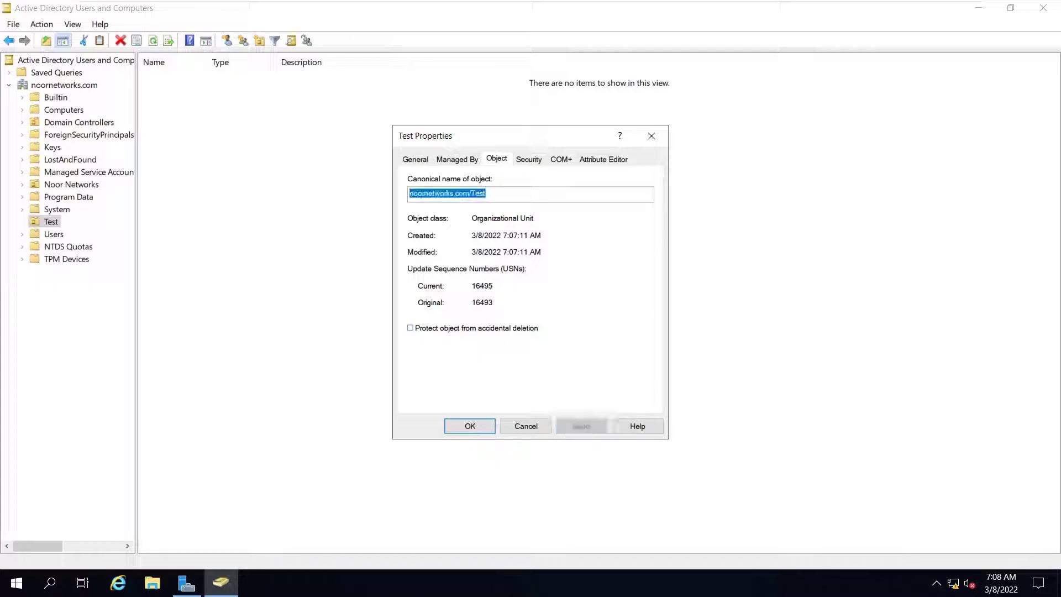
key("Return")
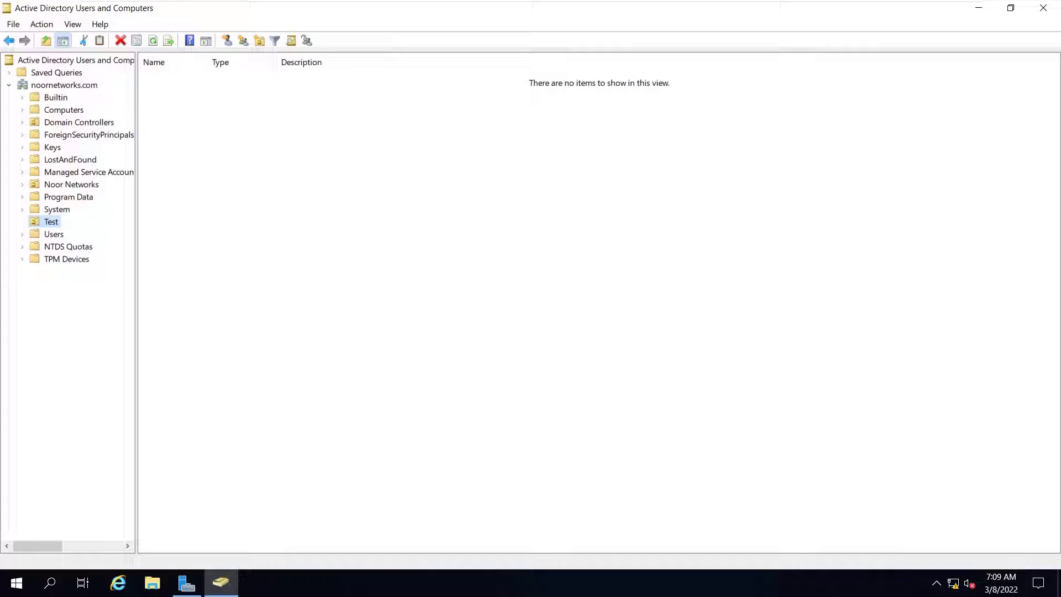
Delete the Test organizational unit from the noornetworks.com domain and confirm the deletion.
right_click(50, 223)
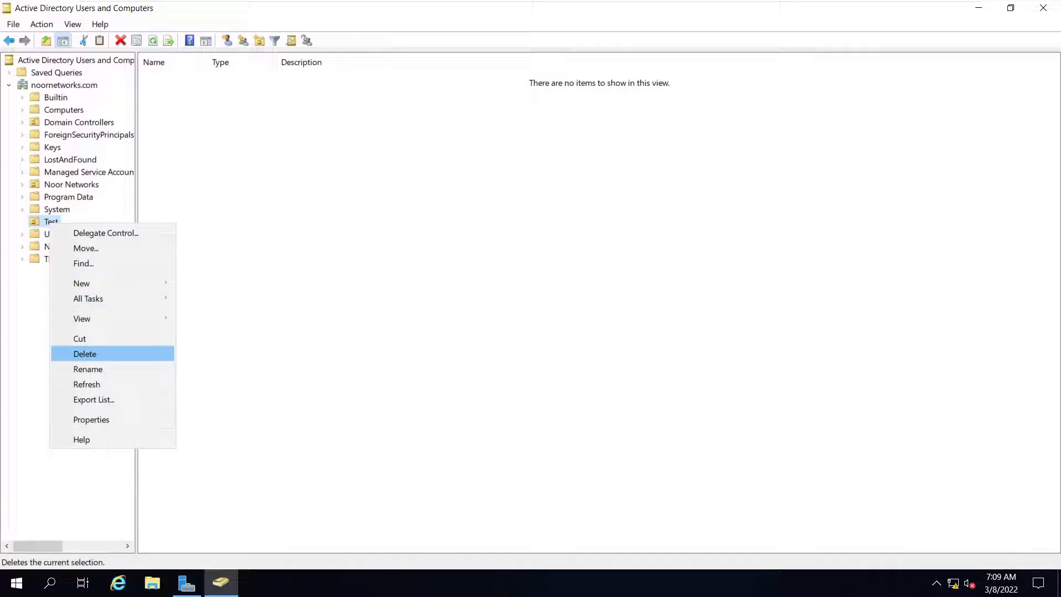
key("Return")
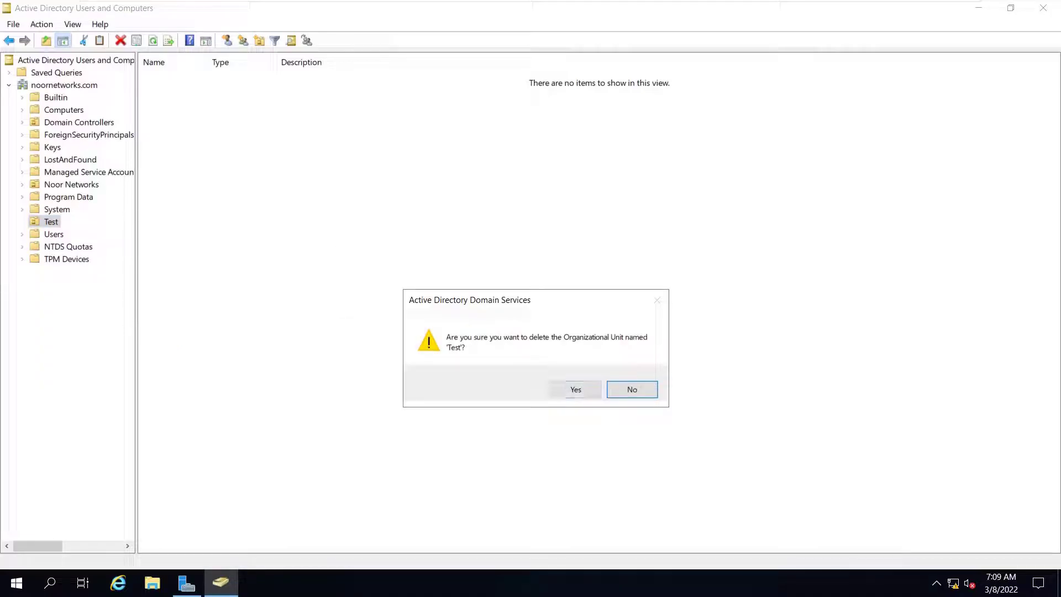
left_click(575, 389)
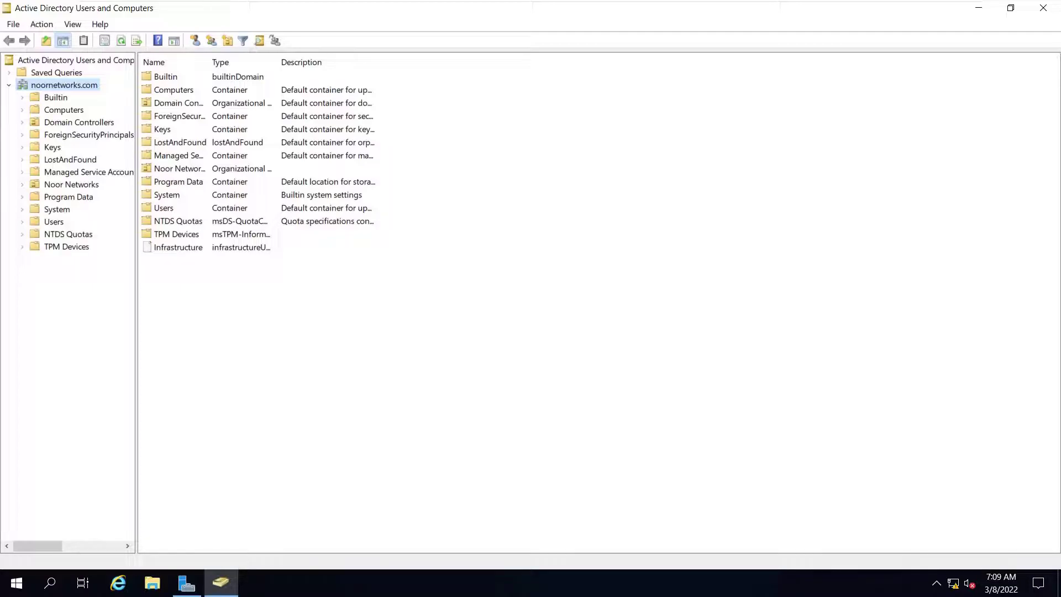
Check the accidental deletion protection setting in the Noor Networks organizational unit's object properties, and close them without changes.
left_click(83, 184)
right_click(83, 185)
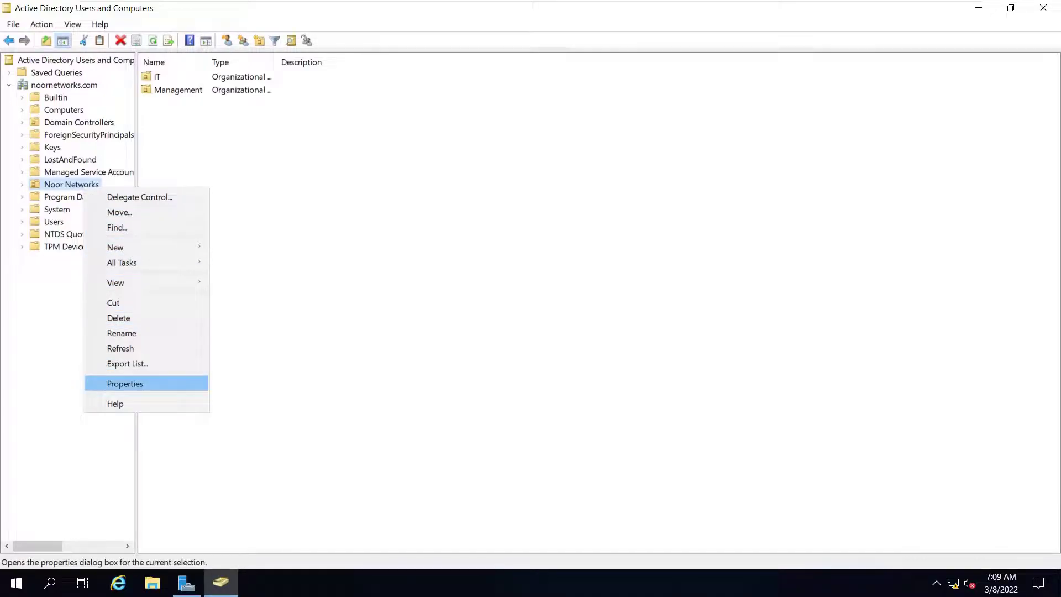
left_click(125, 383)
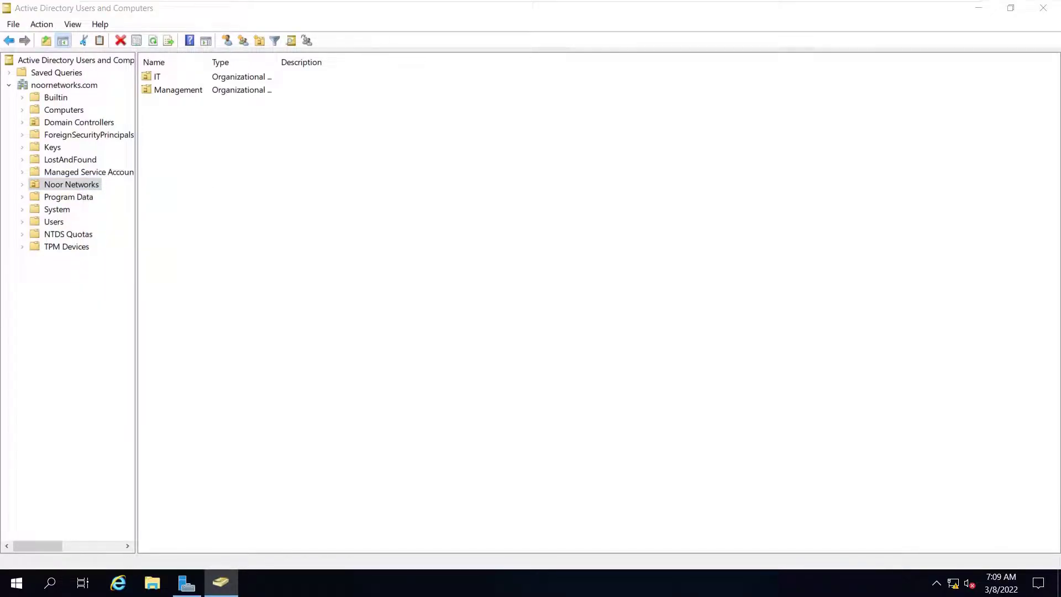
left_click(496, 158)
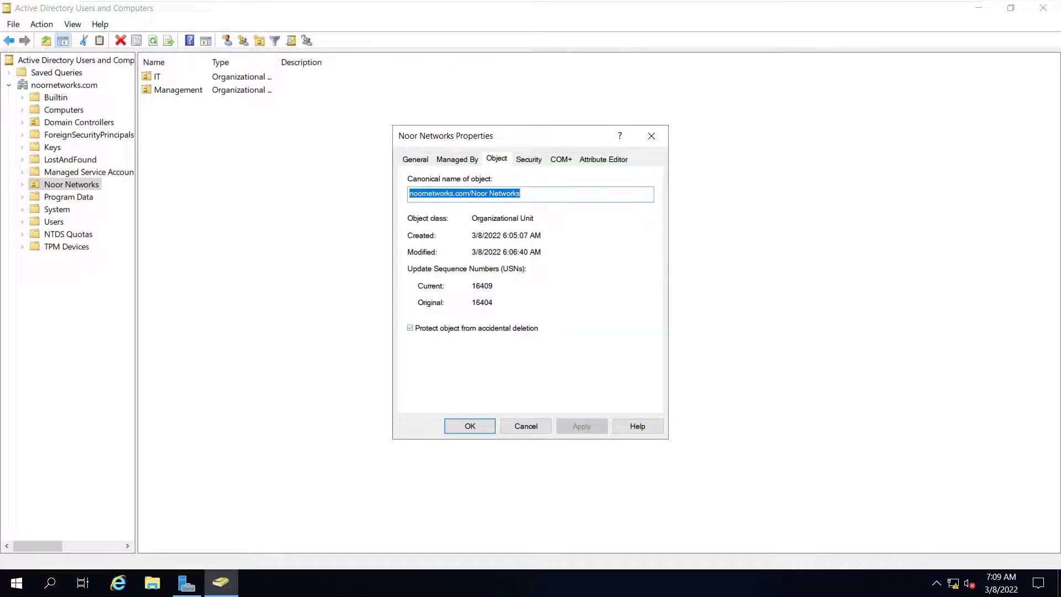
left_click(652, 135)
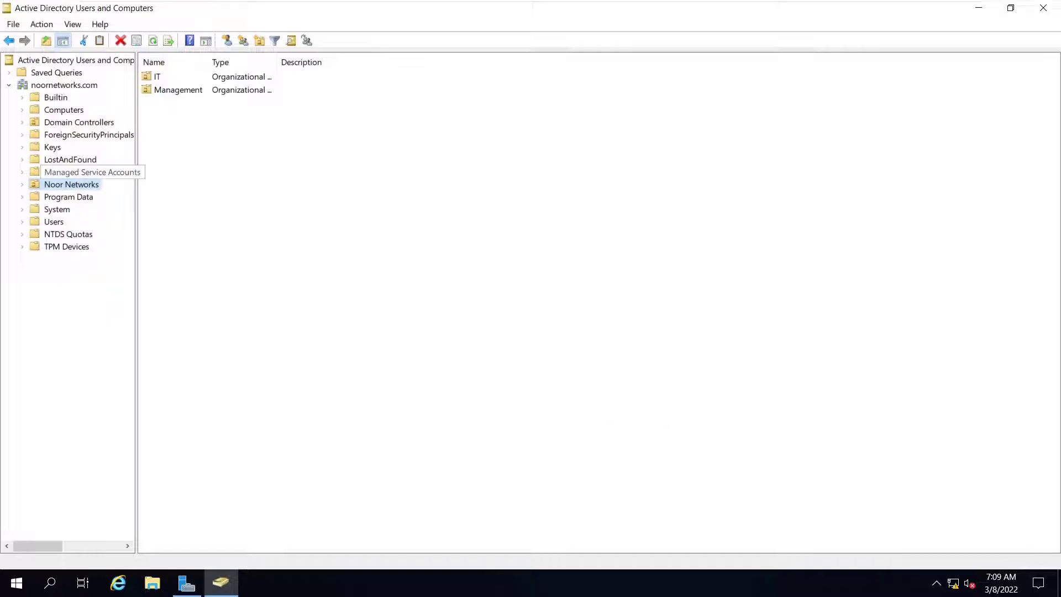
Disable the Advanced Features view for the directory console.
right_click(69, 187)
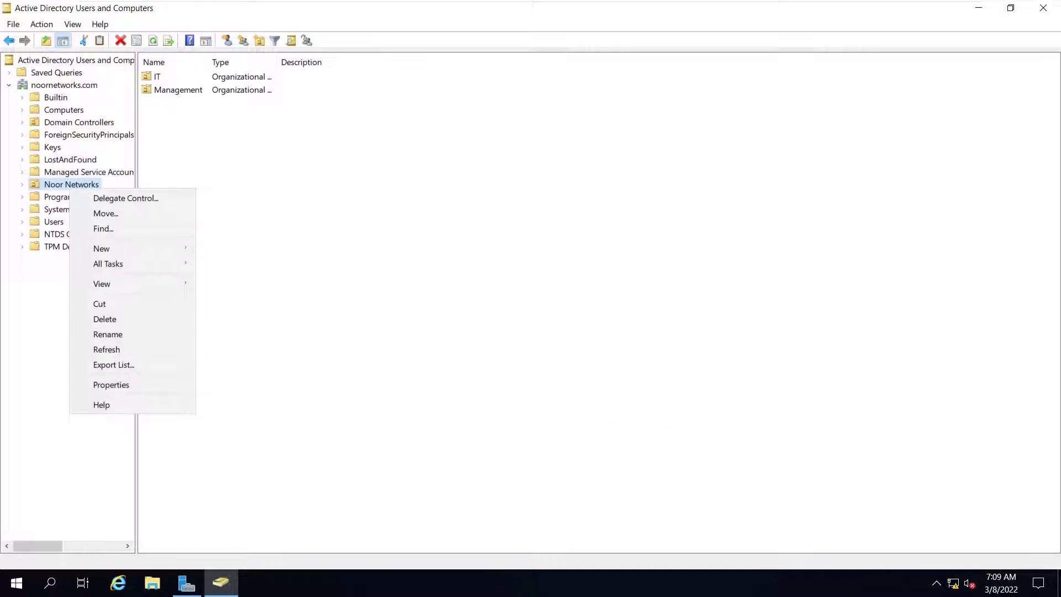
mouse_move(132, 284)
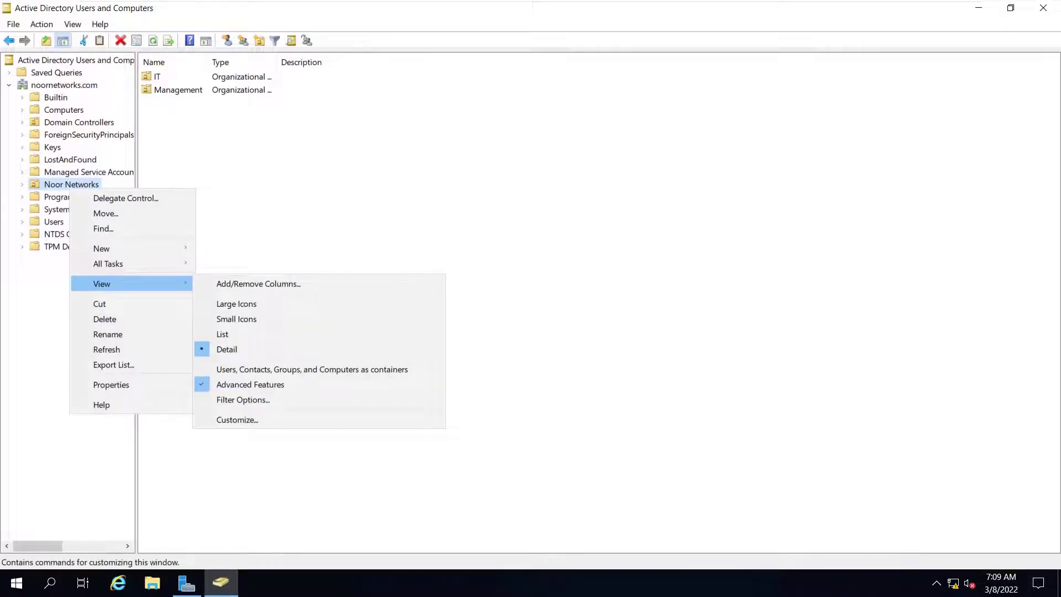
key("Down")
key("Down")
key("Down")
key("Down")
key("Down")
key("Down")
key("Down")
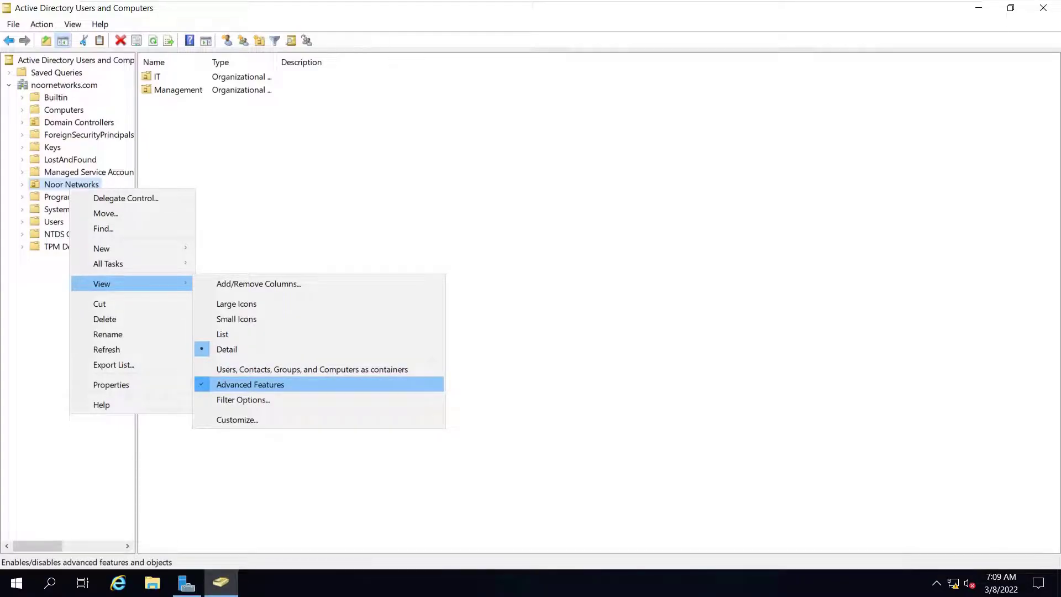
key("Return")
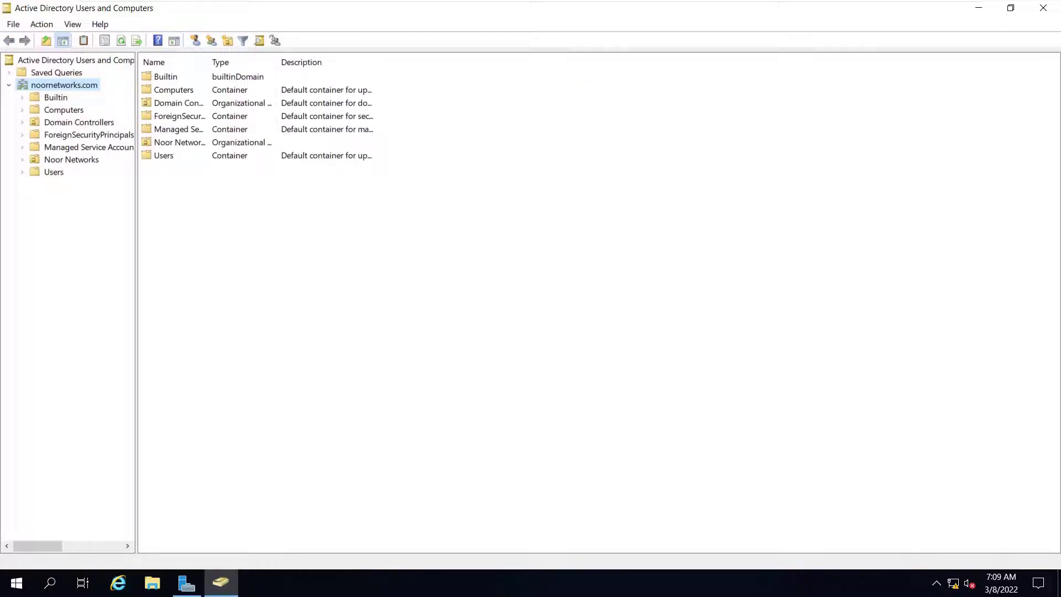
Examine which property pages the Noor Networks organizational unit offers with Advanced Features off, and close the properties without changes.
left_click(70, 159)
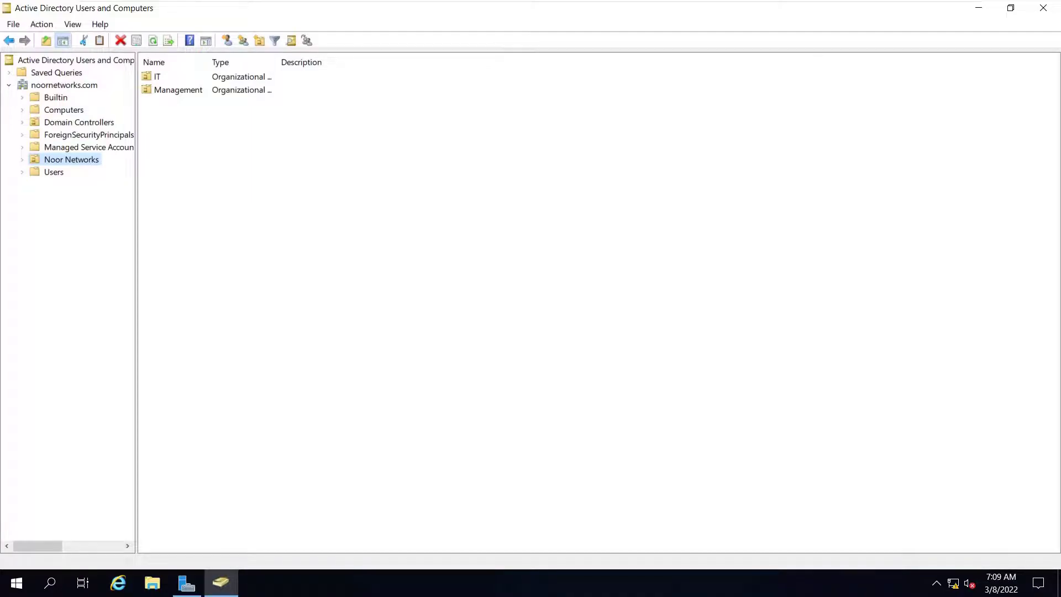
right_click(71, 159)
left_click(111, 356)
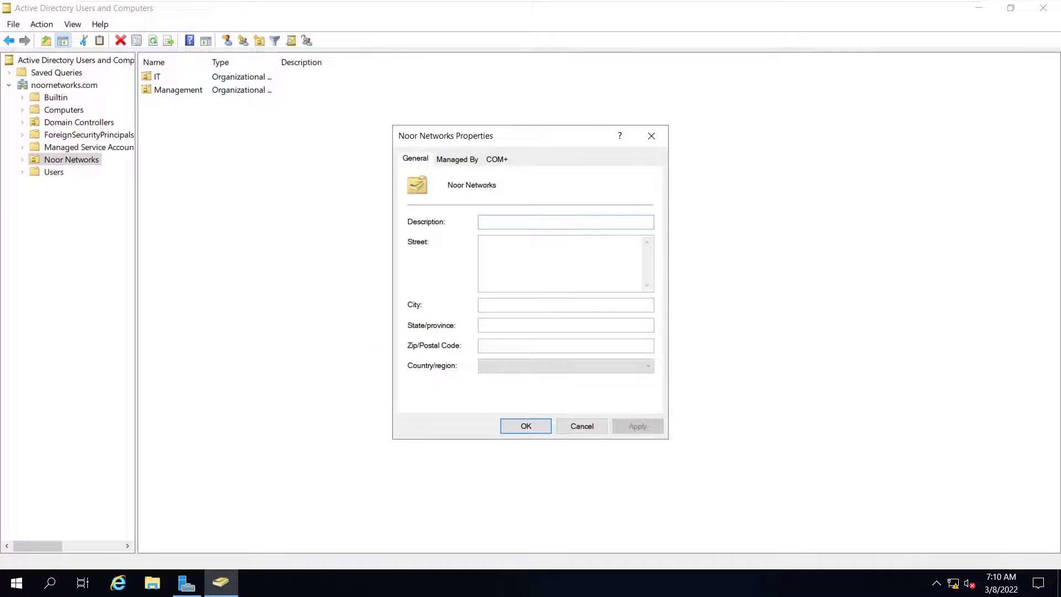
key("Escape")
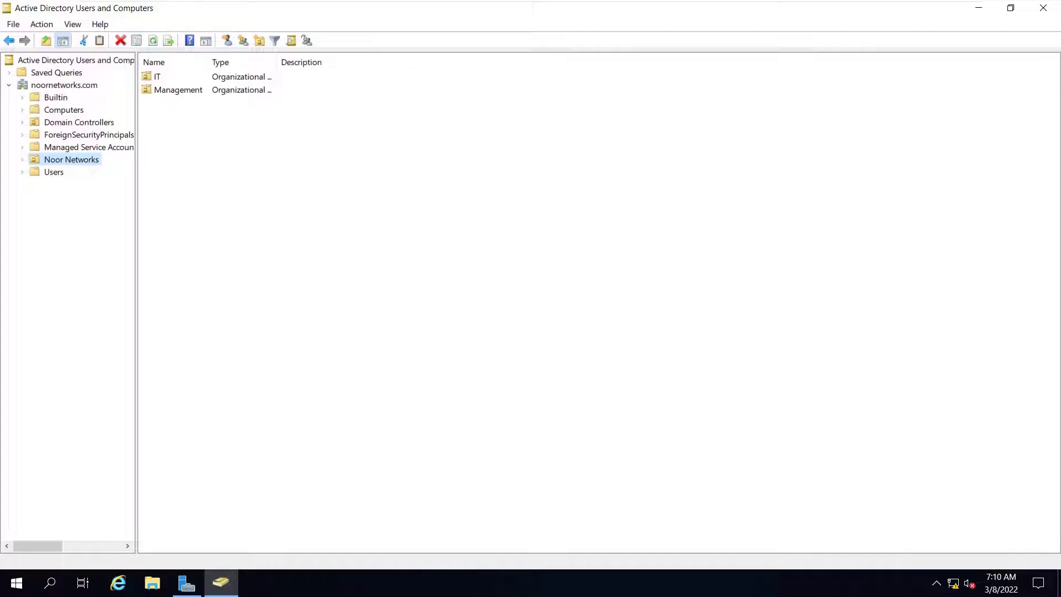
right_click(75, 156)
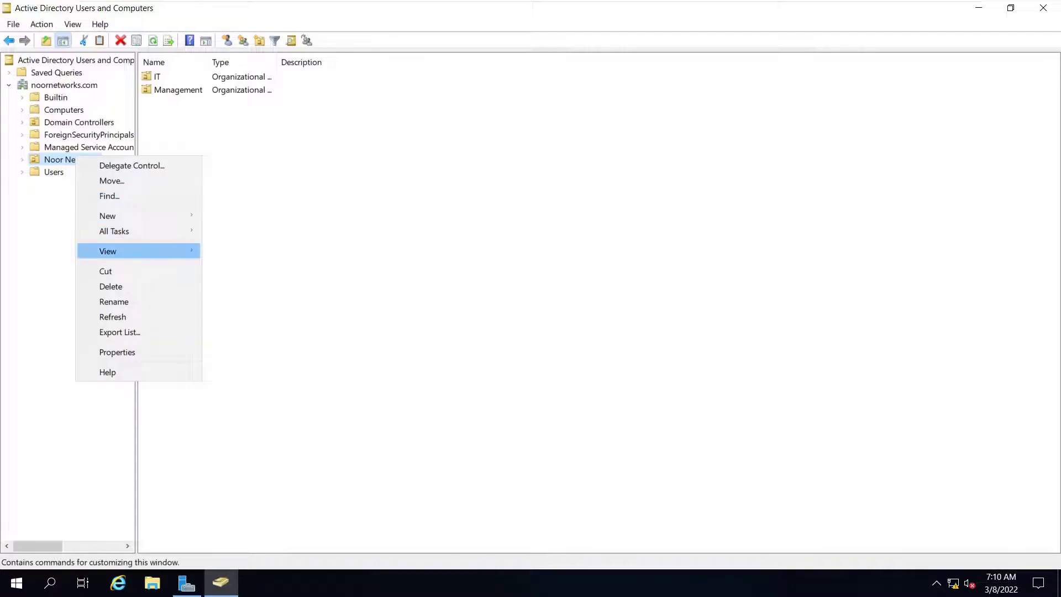
mouse_move(139, 251)
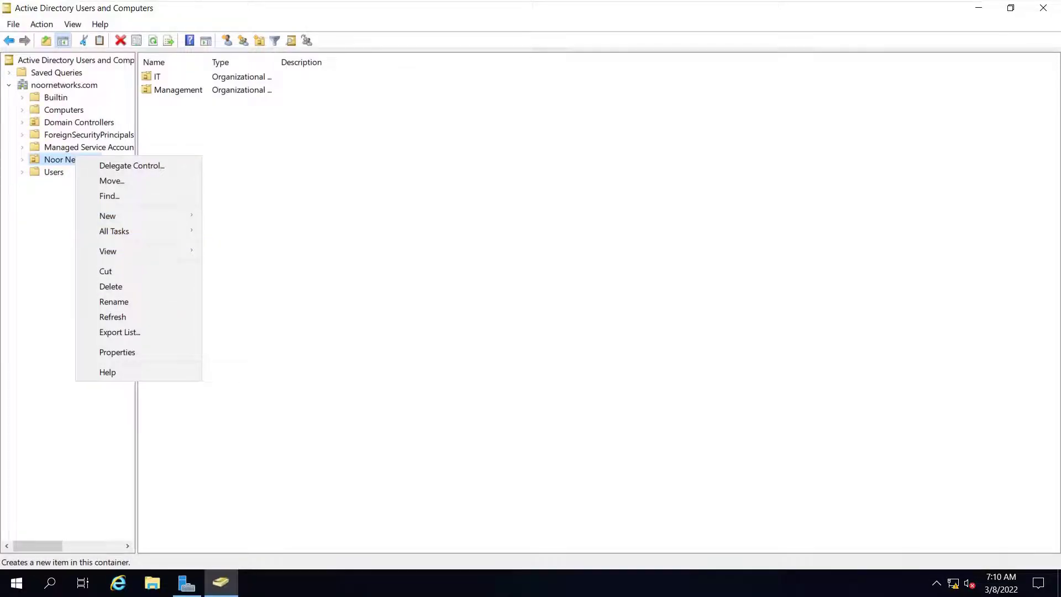
right_click(57, 160)
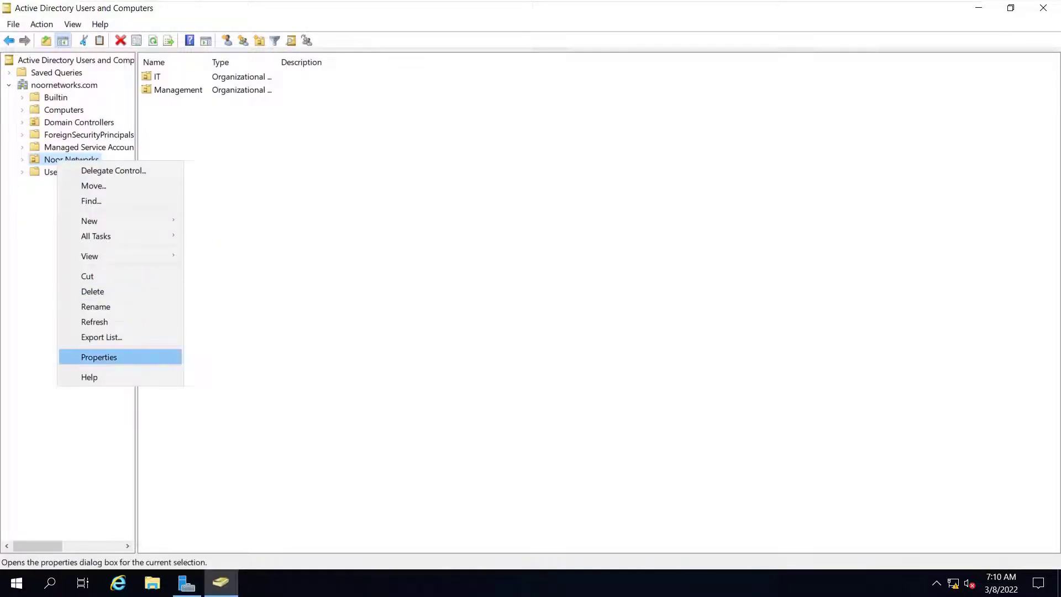
left_click(99, 357)
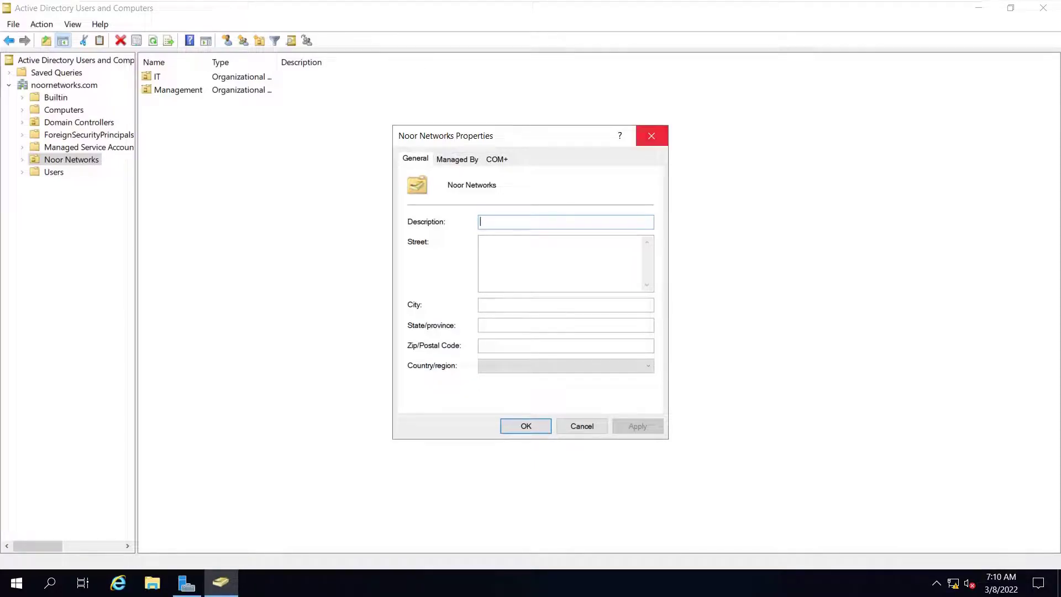
left_click(651, 136)
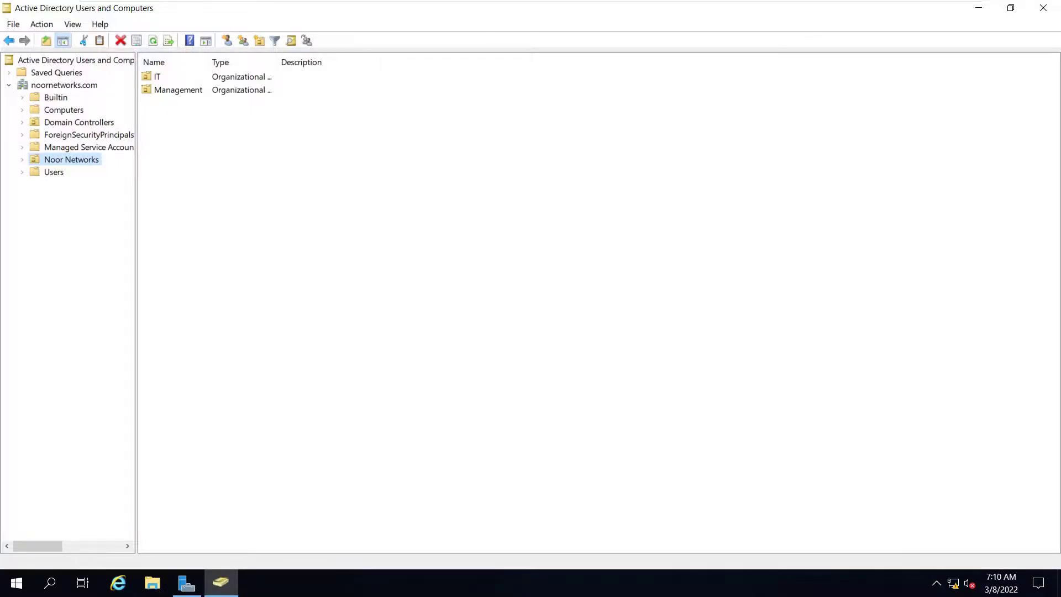
Take the AD-Server virtual machine out of full-screen mode to return to the VMware Workstation window.
mouse_move(531, 1)
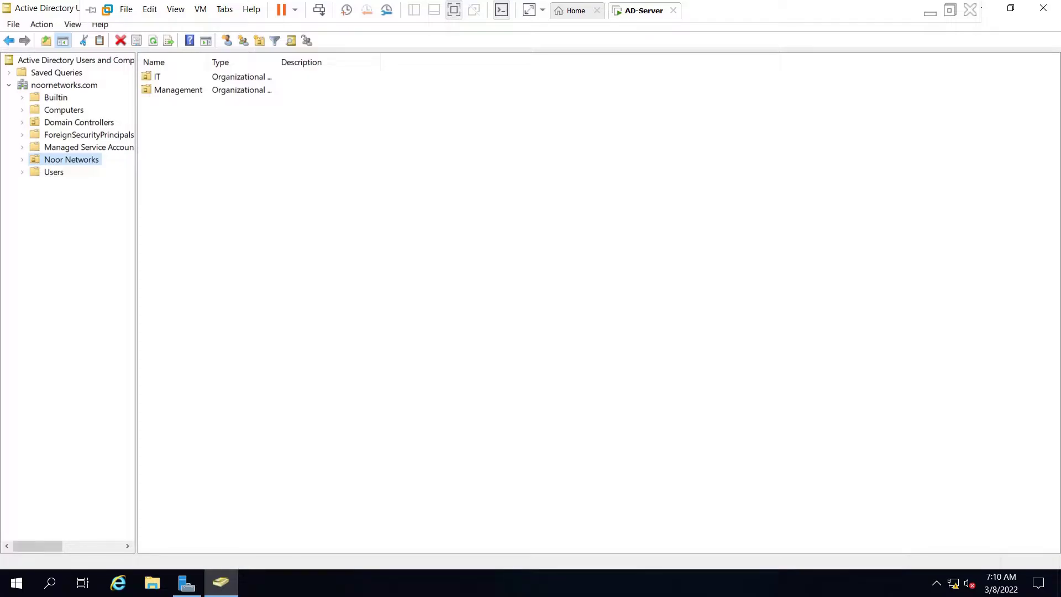
left_click(454, 10)
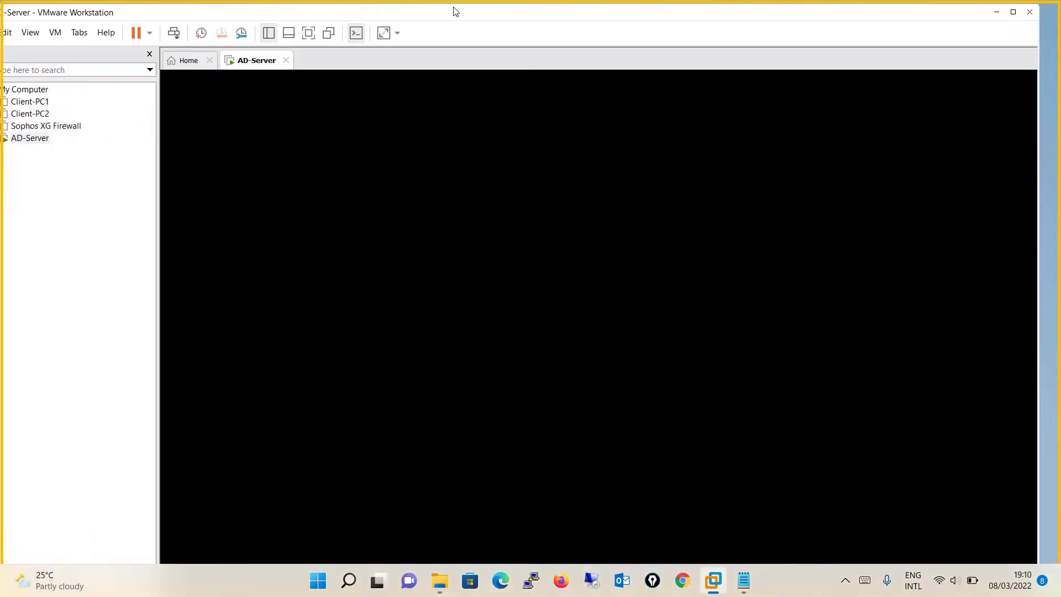